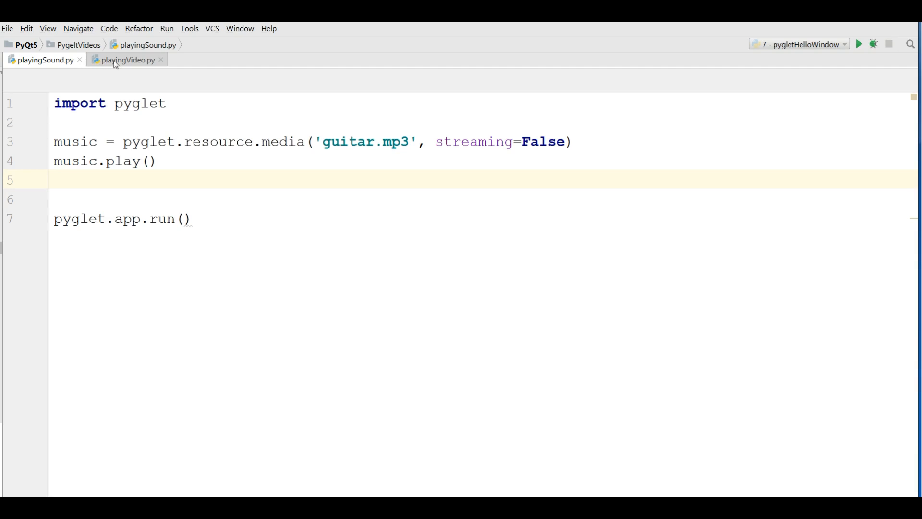
# - In the empty playingVideo.py, import pyglet and set vidPath = 'football.mp4'
pyautogui.click(131, 67)
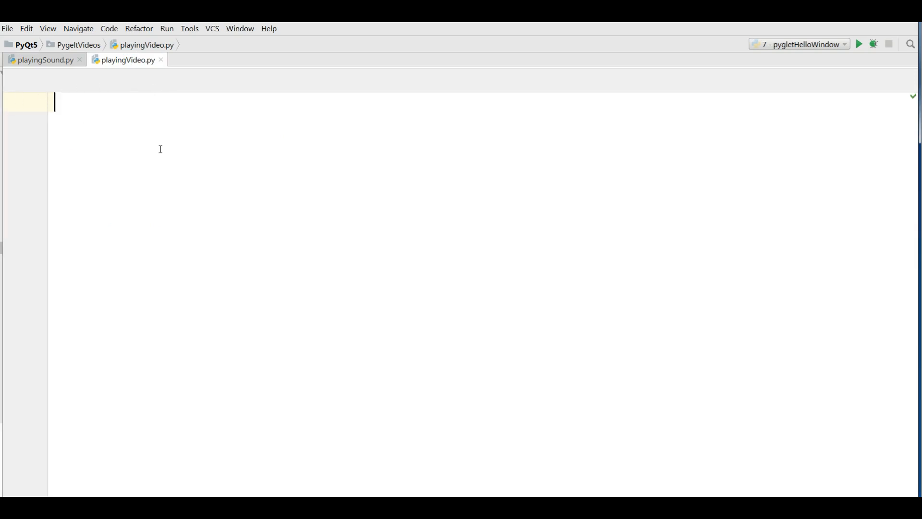
pyautogui.write('im')
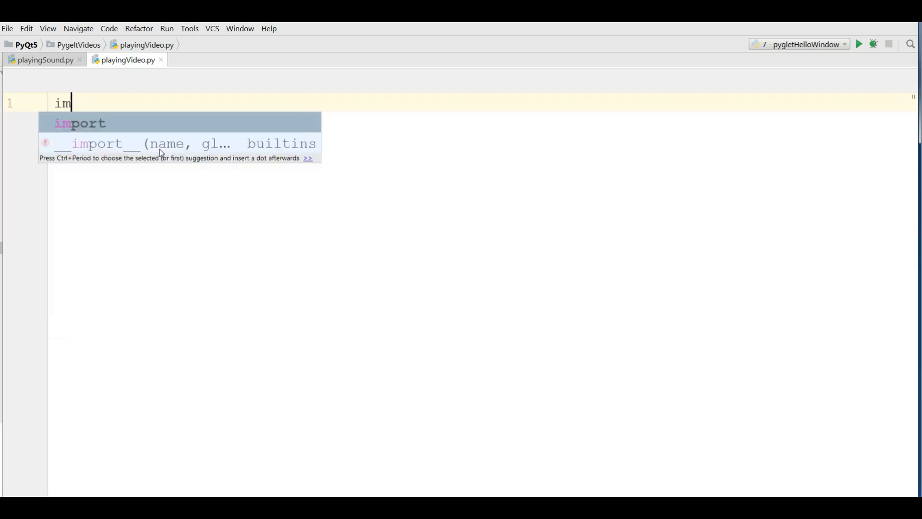
pyautogui.write('port py')
pyautogui.press('Tab')
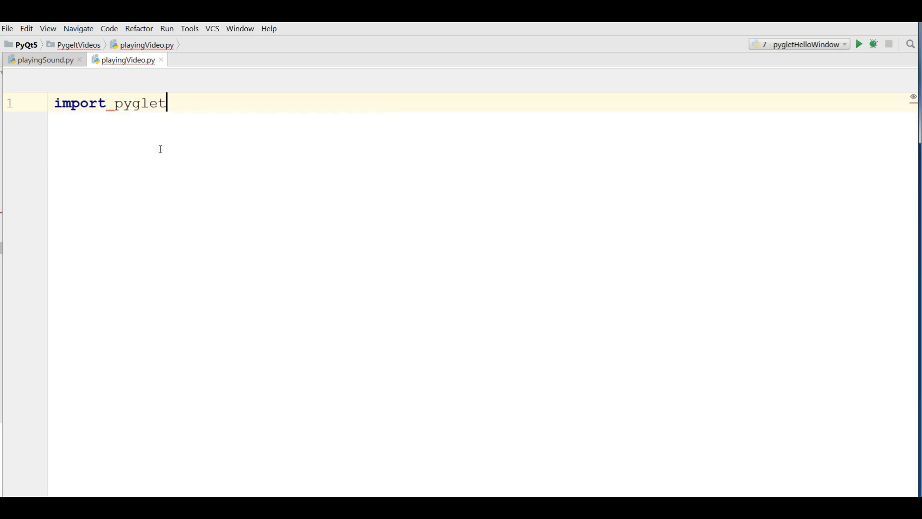
pyautogui.press('Return')
pyautogui.press('Return')
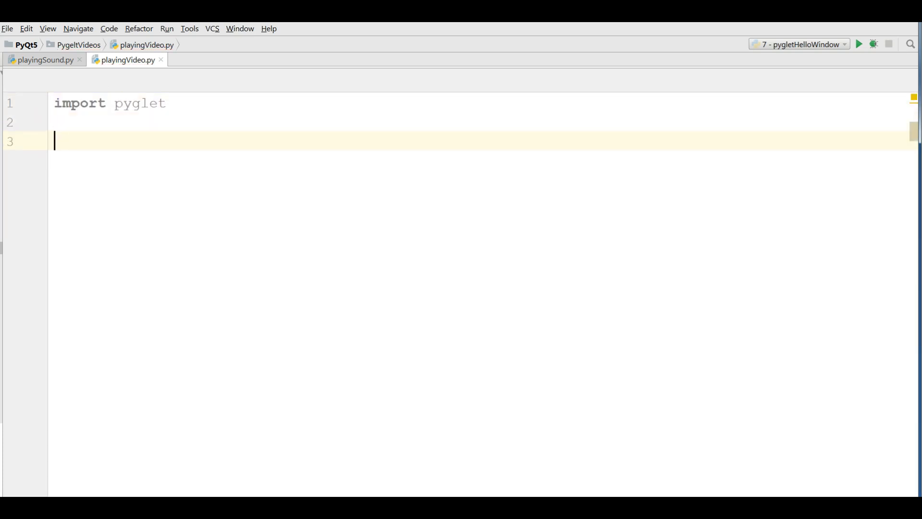
pyautogui.write('vidPat')
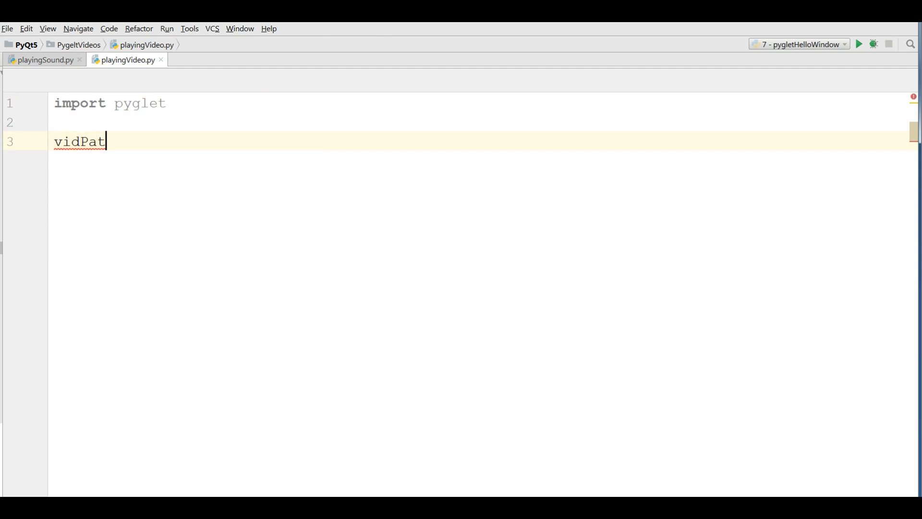
pyautogui.write("h = '")
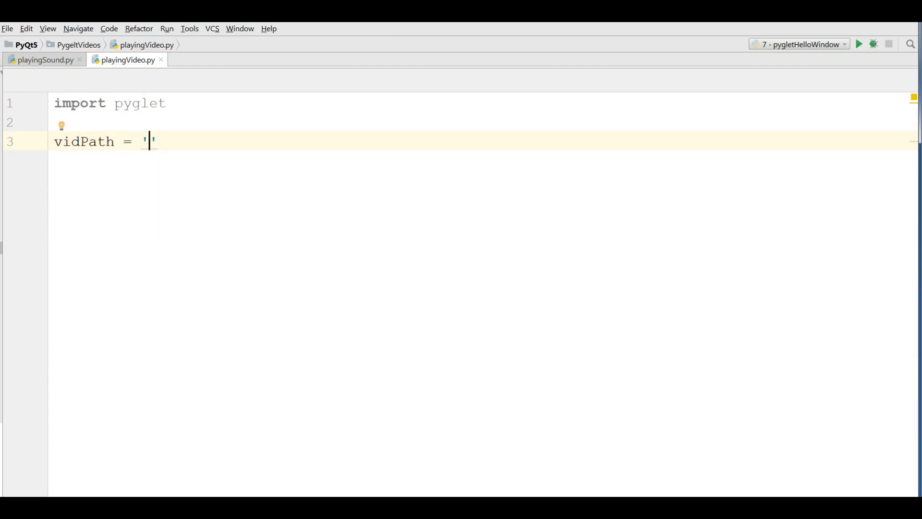
pyautogui.write('foot')
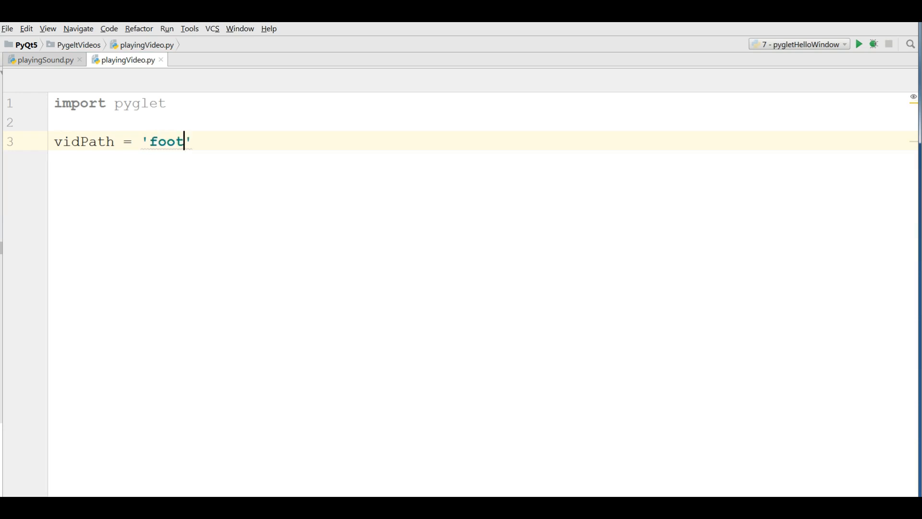
pyautogui.write('ball')
pyautogui.write('.')
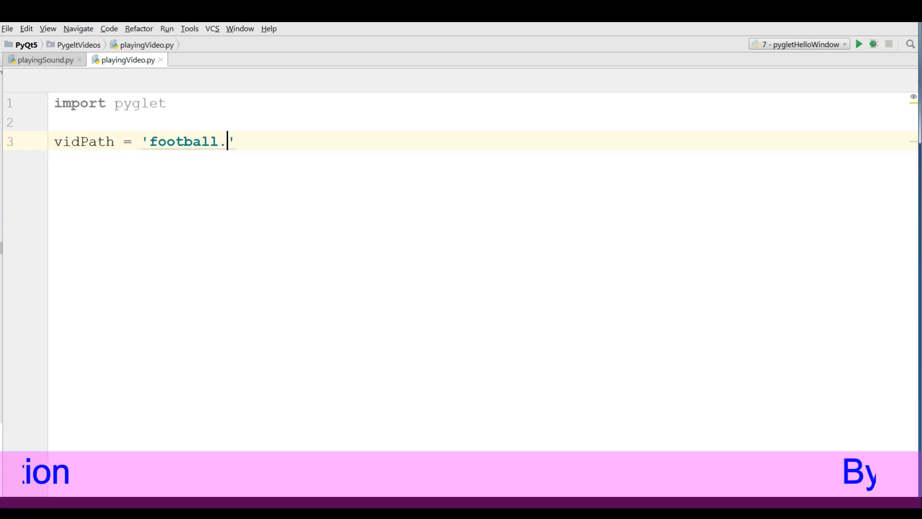
pyautogui.write('m')
pyautogui.write('p4')
pyautogui.press('End')
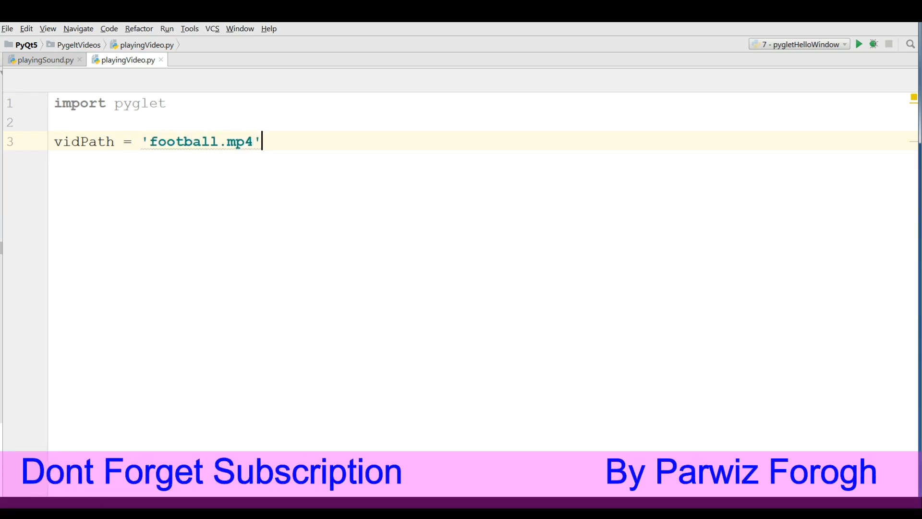
pyautogui.press('Return')
pyautogui.write('win')
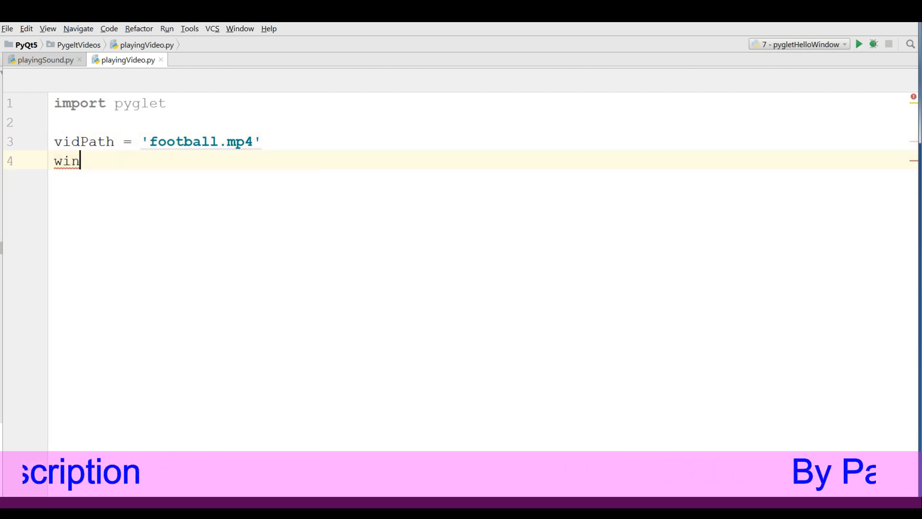
pyautogui.write('dow')
pyautogui.write('= ')
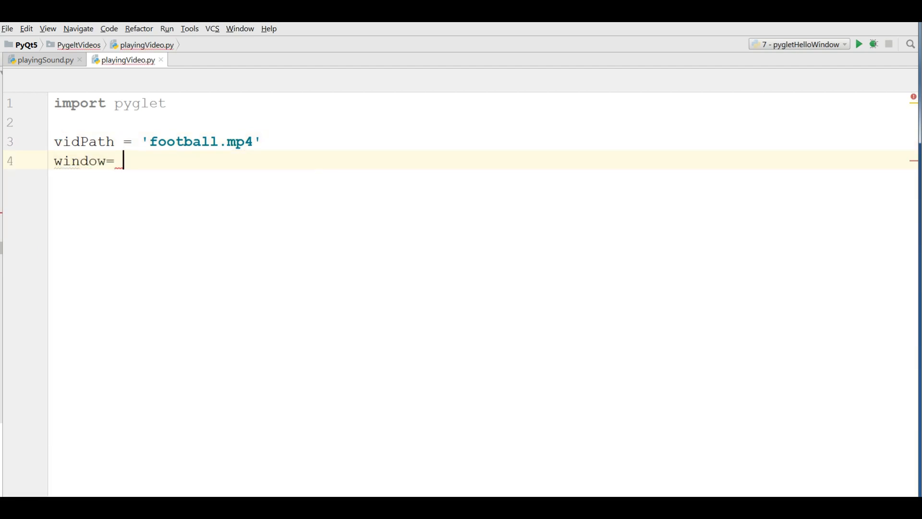
pyautogui.write('pyglet')
pyautogui.write('.wi')
# - Create the window object with window = pyglet.window.Window()
pyautogui.press('Tab')
pyautogui.write('.')
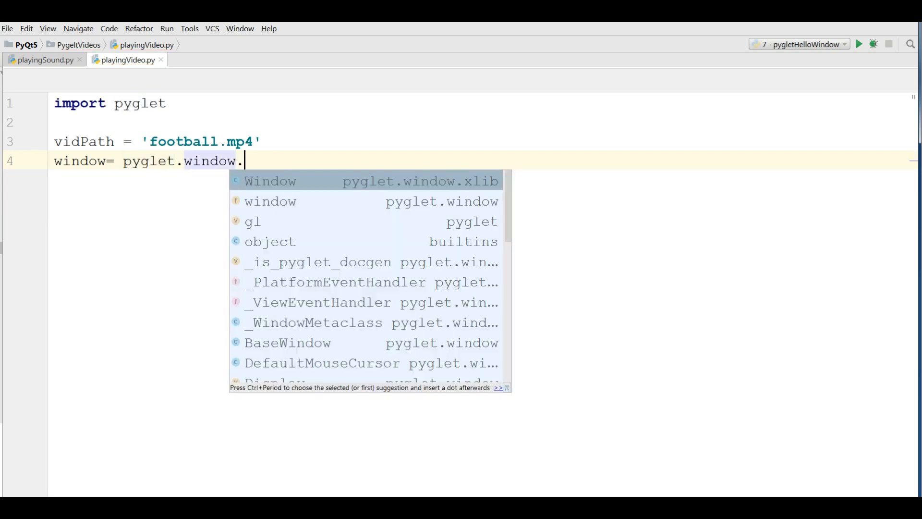
pyautogui.write('Wi')
pyautogui.press('Tab')
pyautogui.write('(')
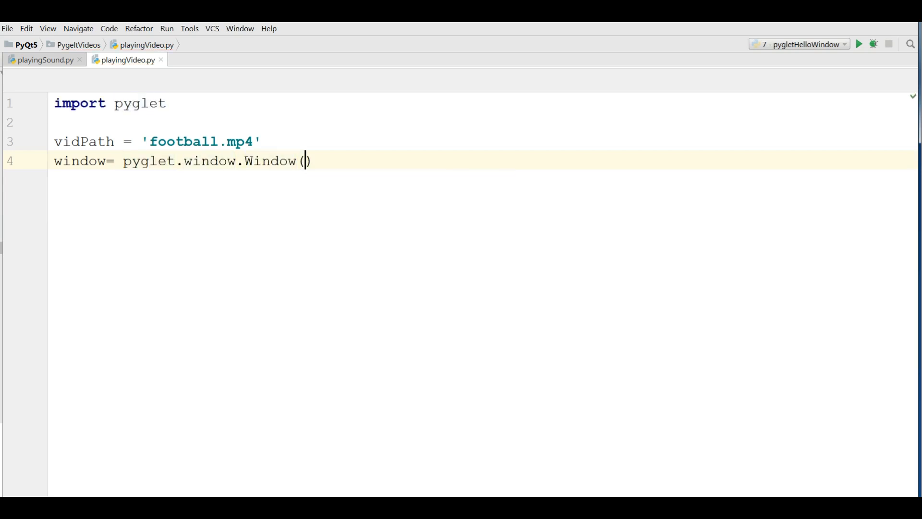
pyautogui.press('Right')
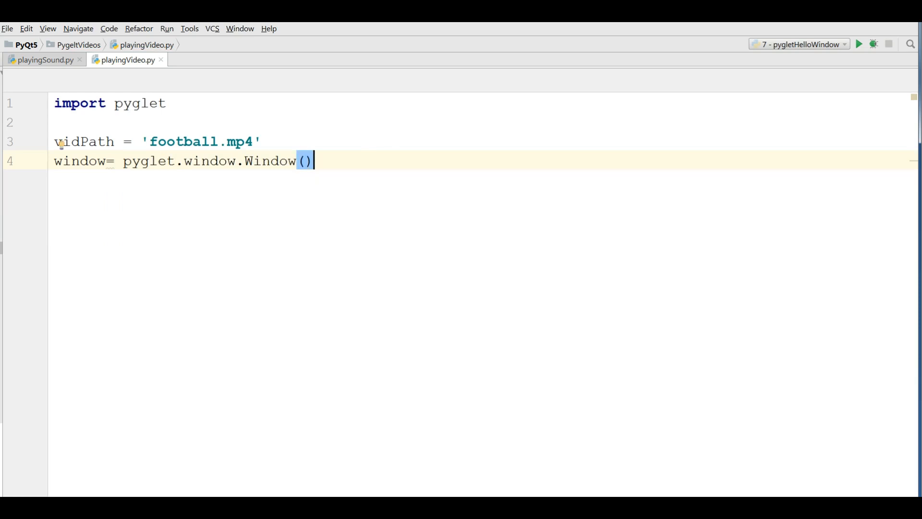
# - Add player = pyglet.media.Player() below the window line
pyautogui.press('Return')
pyautogui.write('pla')
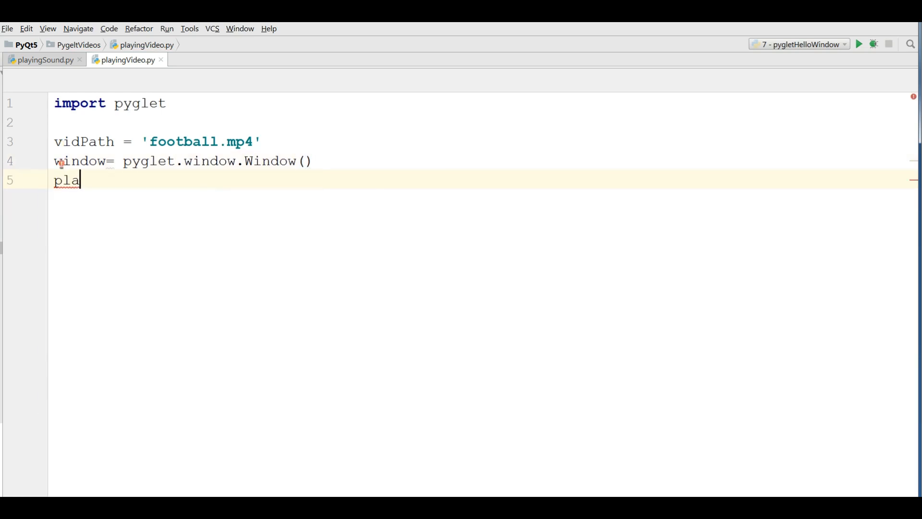
pyautogui.write('yer =')
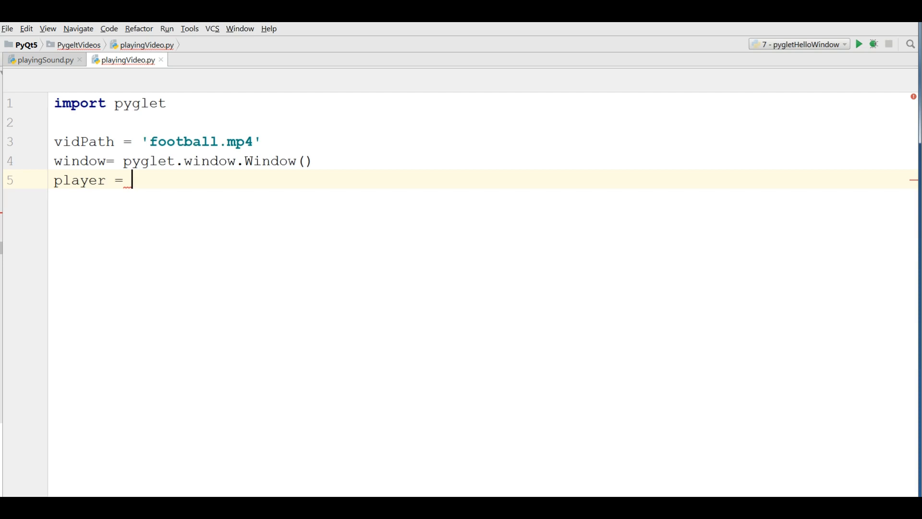
pyautogui.write('py')
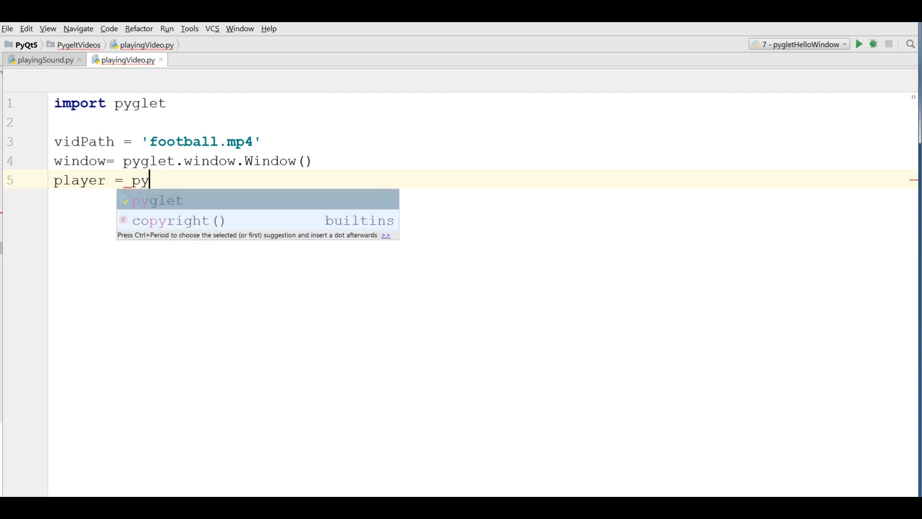
pyautogui.write('glet.me')
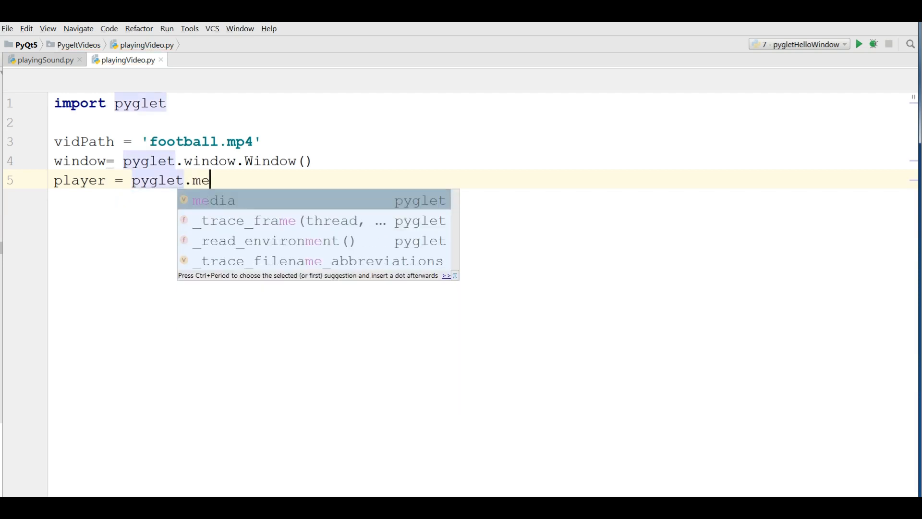
pyautogui.press('Tab')
pyautogui.write('.P')
pyautogui.press('Tab')
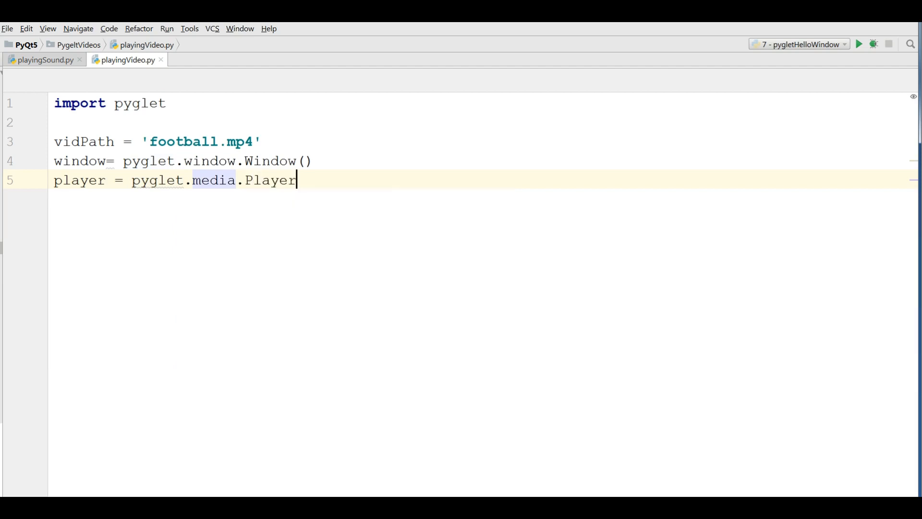
pyautogui.write('()')
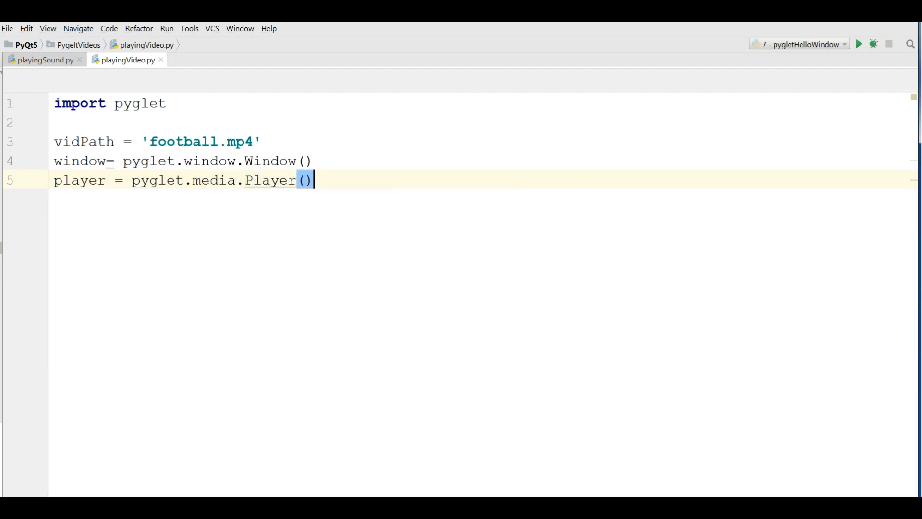
pyautogui.press('Return')
pyautogui.write('so')
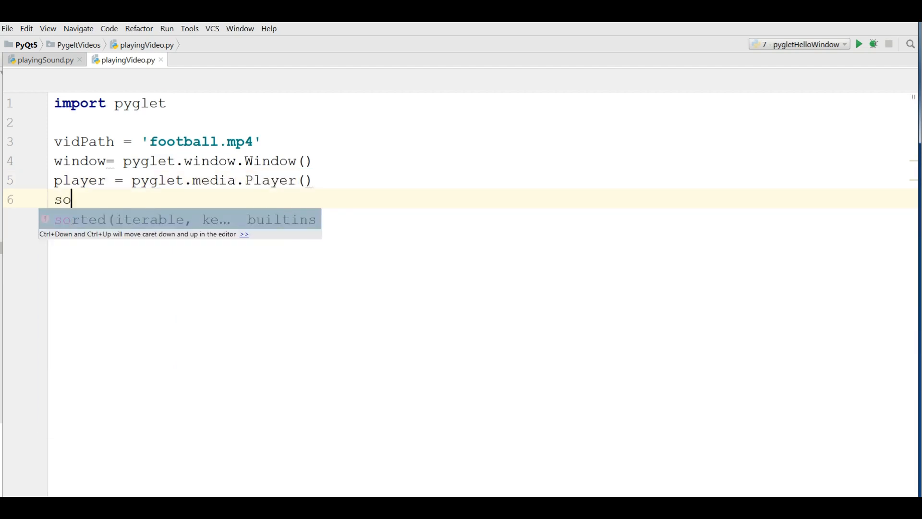
pyautogui.write('urce = ')
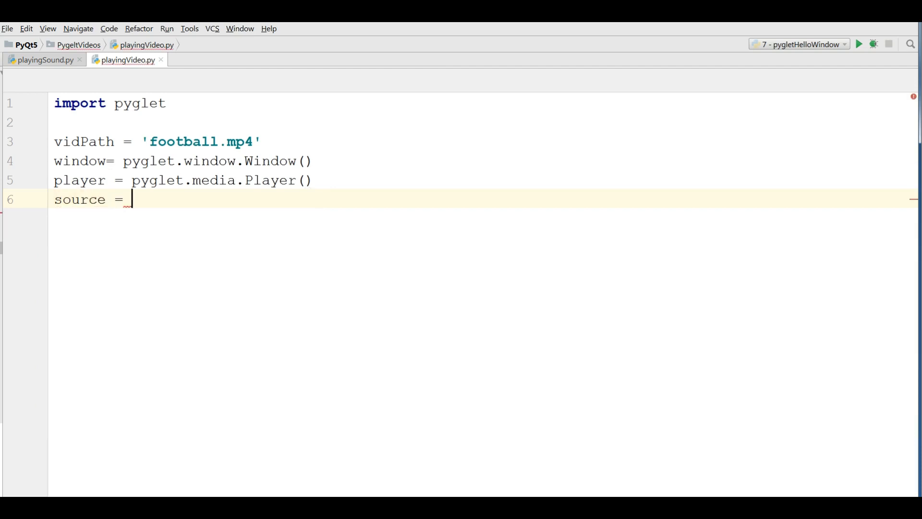
pyautogui.write('pyglet')
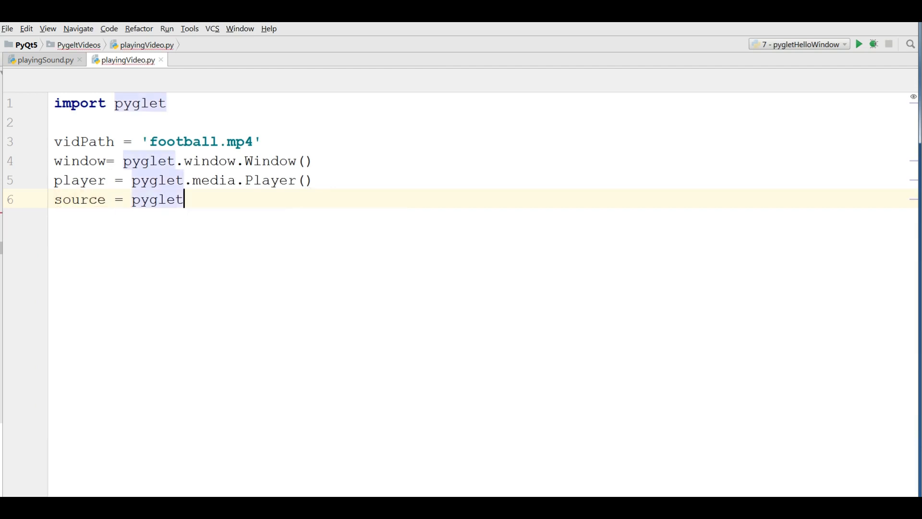
pyautogui.write('.me')
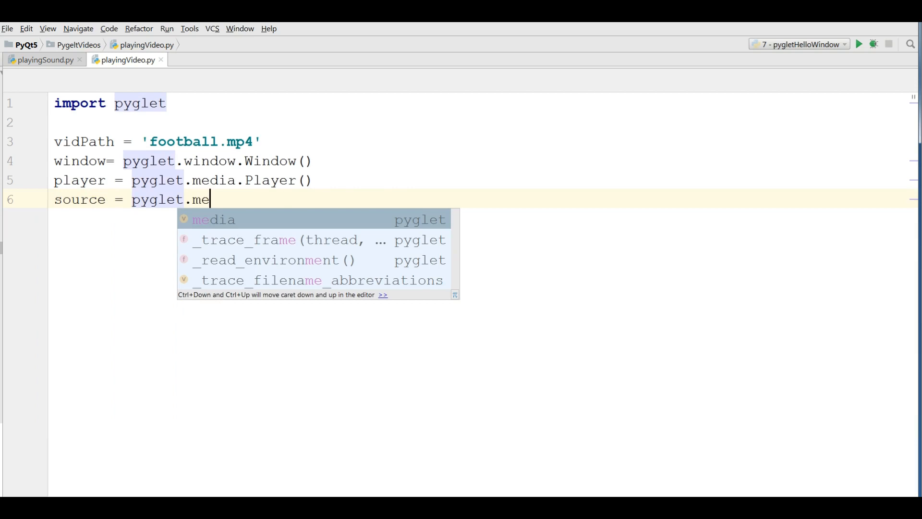
# - Add source = pyglet.media.StreamingSource() on the next line
pyautogui.press('Tab')
pyautogui.write('.Str')
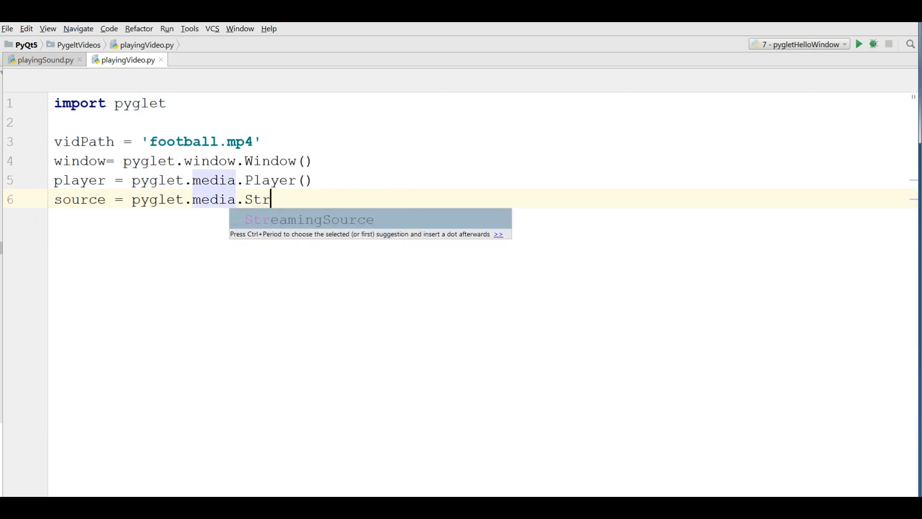
pyautogui.press('Tab')
pyautogui.write('()')
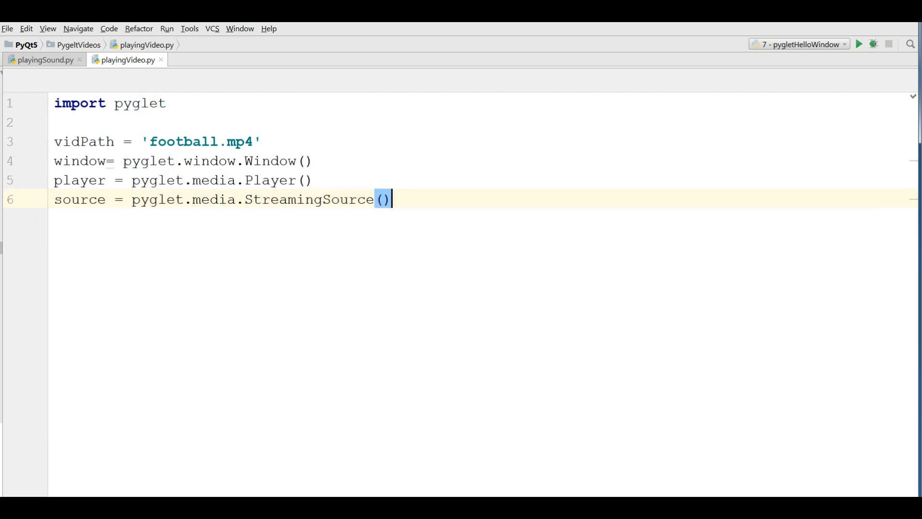
pyautogui.press('Return')
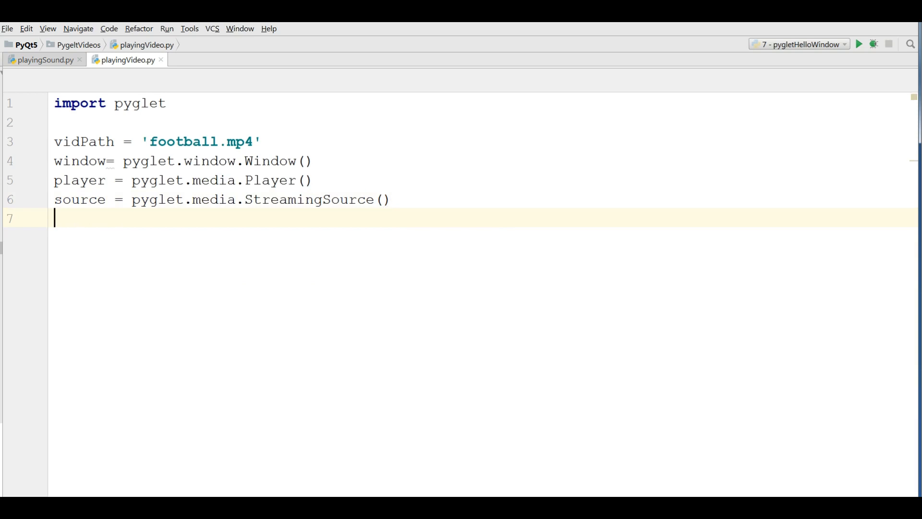
pyautogui.write('MediaLo')
pyautogui.write('ad = ')
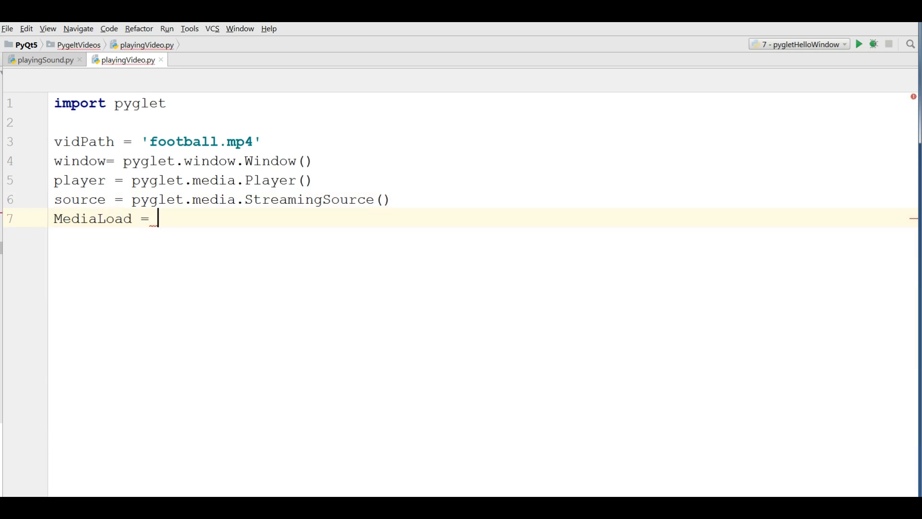
pyautogui.write('p')
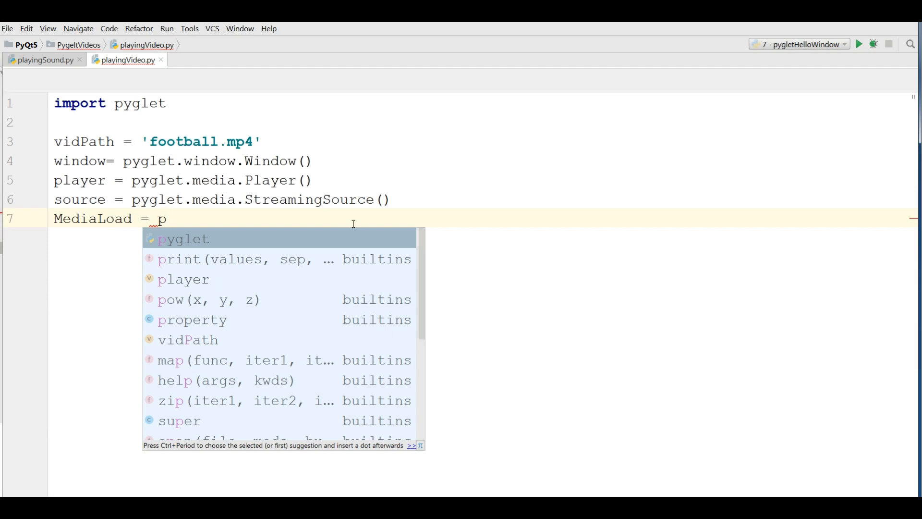
# - Write MediaLoad = pyglet.media.load(vidPath), pasting vidPath copied from line 3
pyautogui.press('Tab')
pyautogui.write('.m')
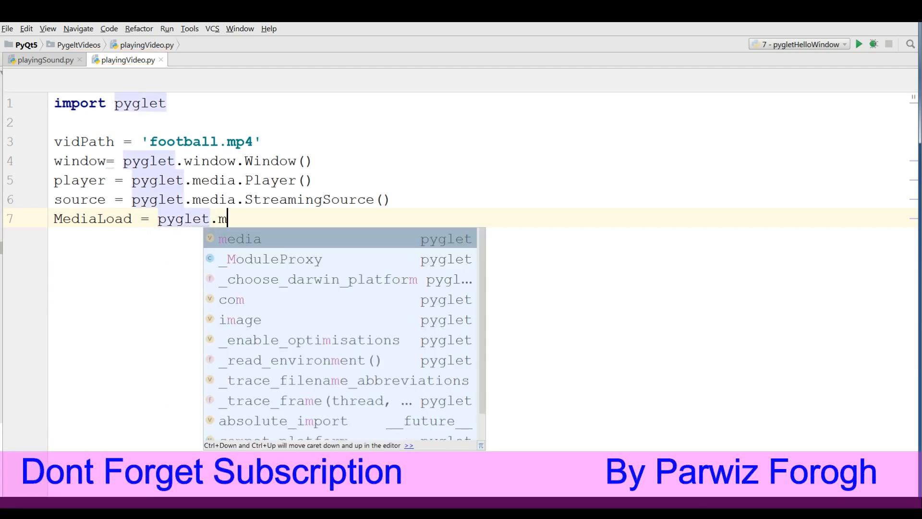
pyautogui.press('Tab')
pyautogui.write('.l')
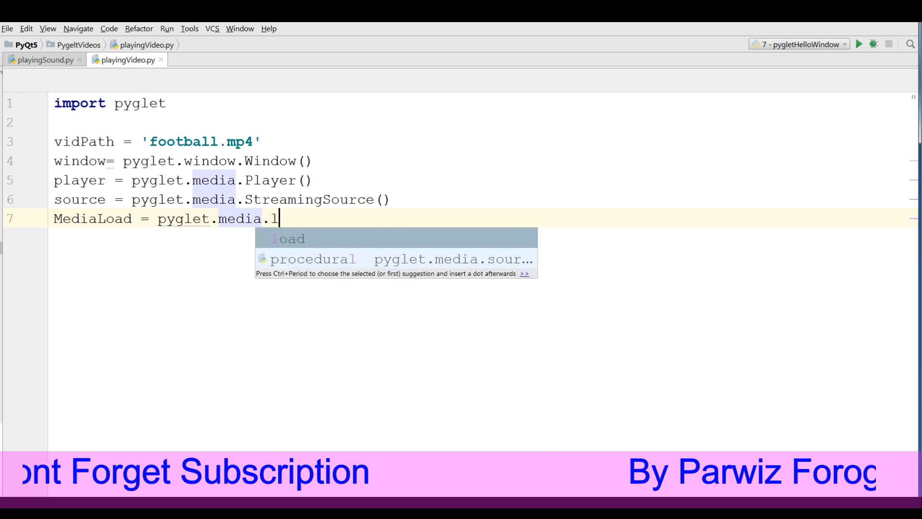
pyautogui.write('oad')
pyautogui.press('Escape')
pyautogui.write('(')
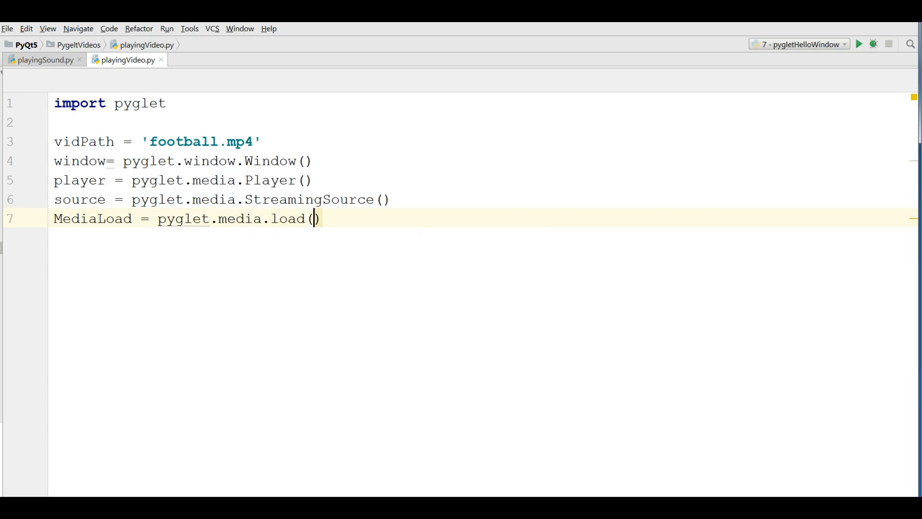
pyautogui.click(72, 142)
pyautogui.doubleClick(72, 142)
pyautogui.hotkey('ctrl', 'c')
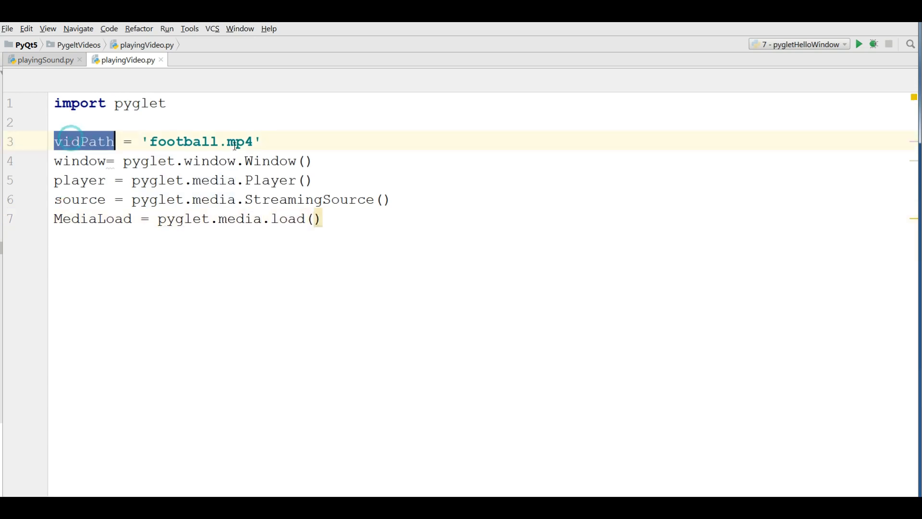
pyautogui.click(314, 219)
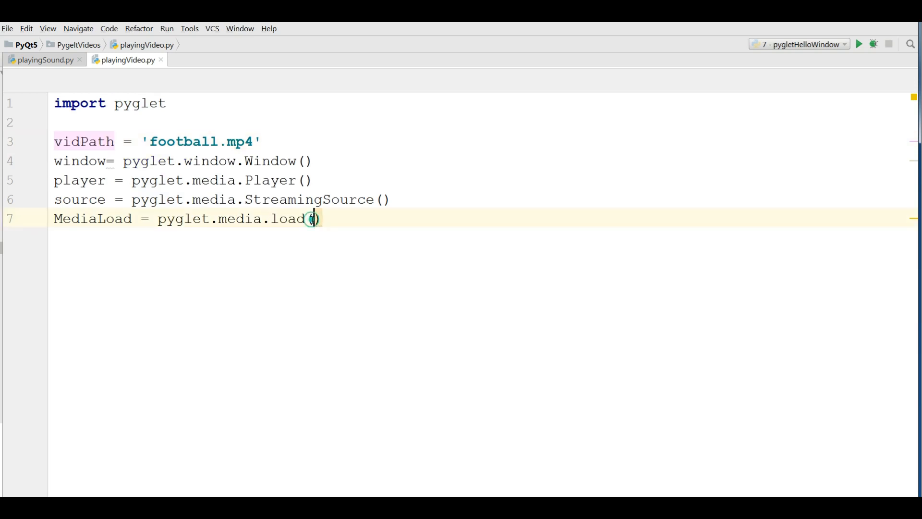
pyautogui.hotkey('ctrl', 'v')
pyautogui.press('End')
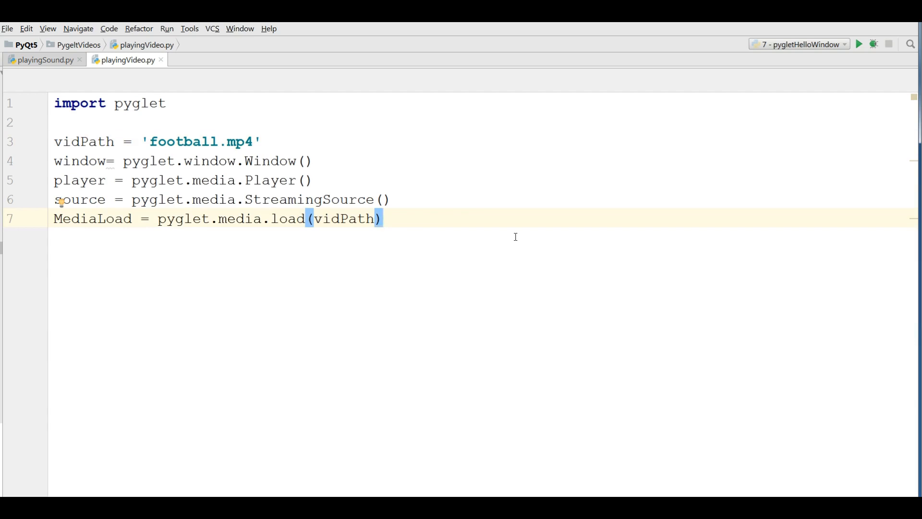
# - Queue the video with player.queue(MediaLoad) and begin a player line below it
pyautogui.press('Return')
pyautogui.press('Return')
pyautogui.write('player')
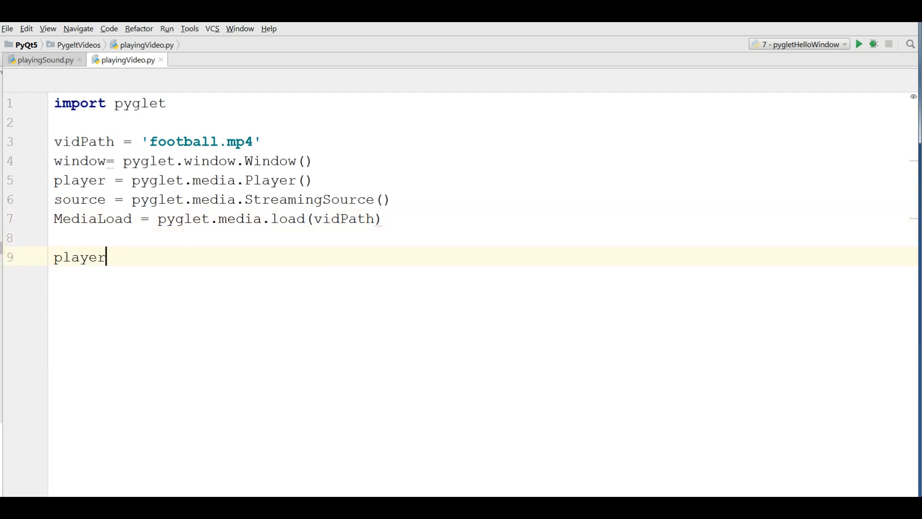
pyautogui.write('.qu')
pyautogui.press('Tab')
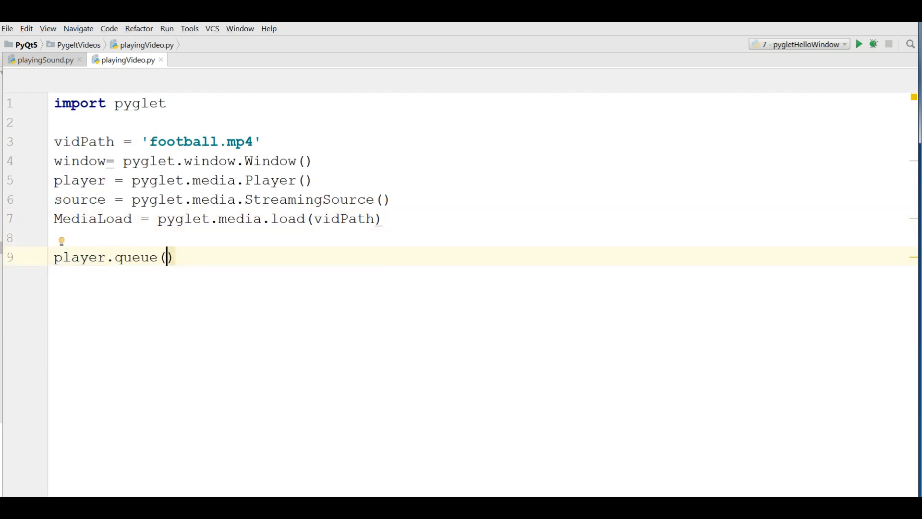
pyautogui.write('MMe')
pyautogui.press('Tab')
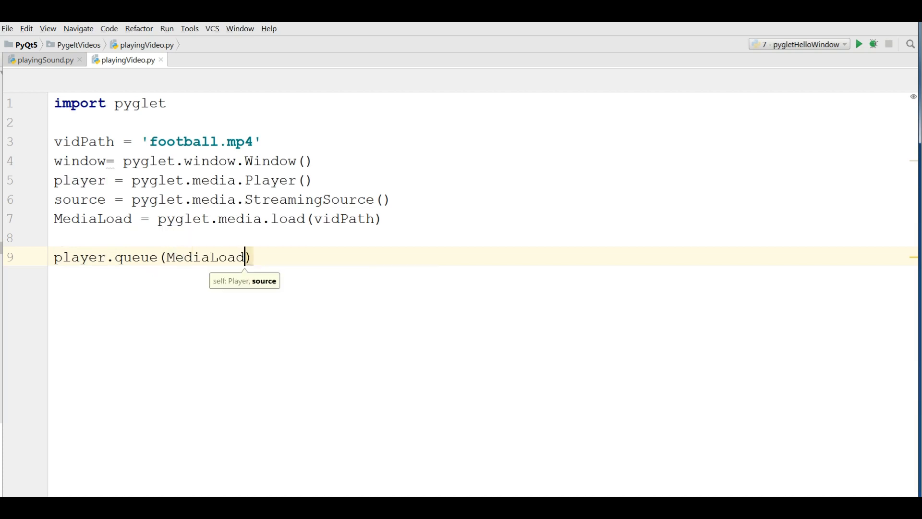
pyautogui.press('End')
pyautogui.press('Return')
pyautogui.write('pl')
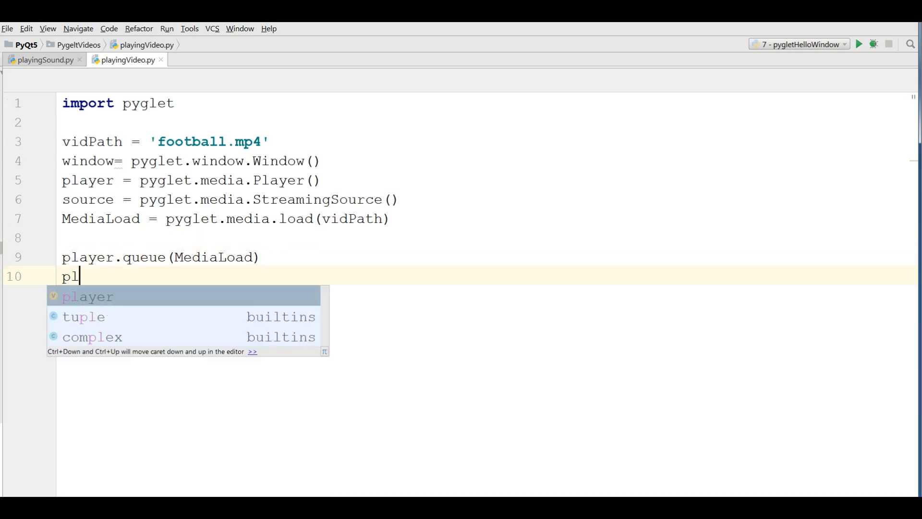
pyautogui.press('Tab')
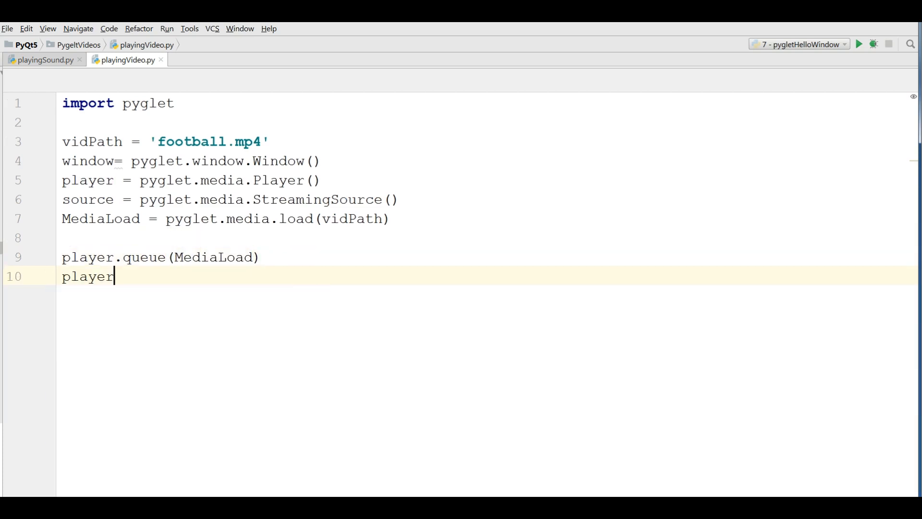
pyautogui.write('.pl')
pyautogui.press('Tab')
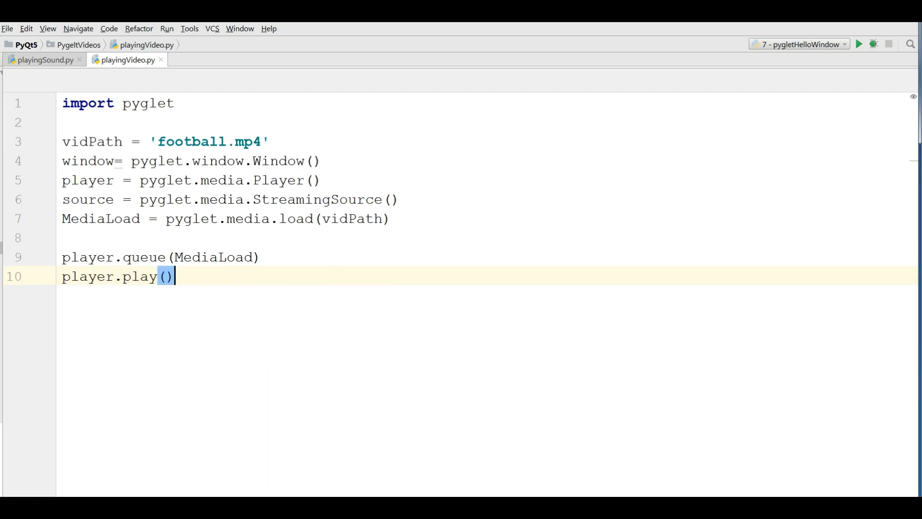
pyautogui.press('Return')
pyautogui.press('Return')
pyautogui.press('Return')
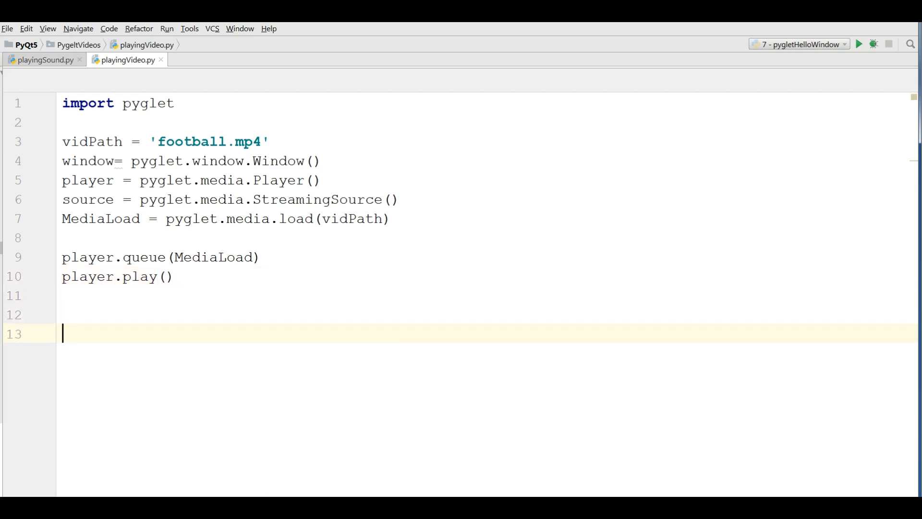
pyautogui.write('@wi')
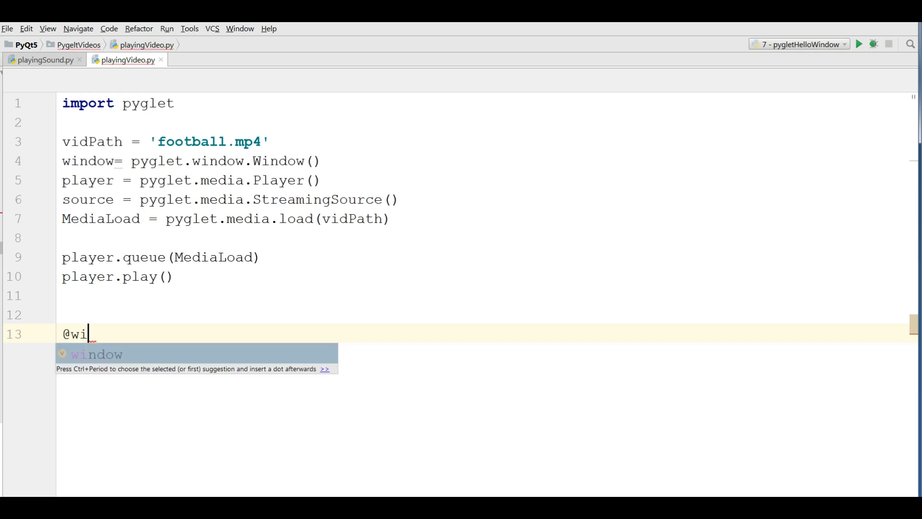
pyautogui.write('ndow.e')
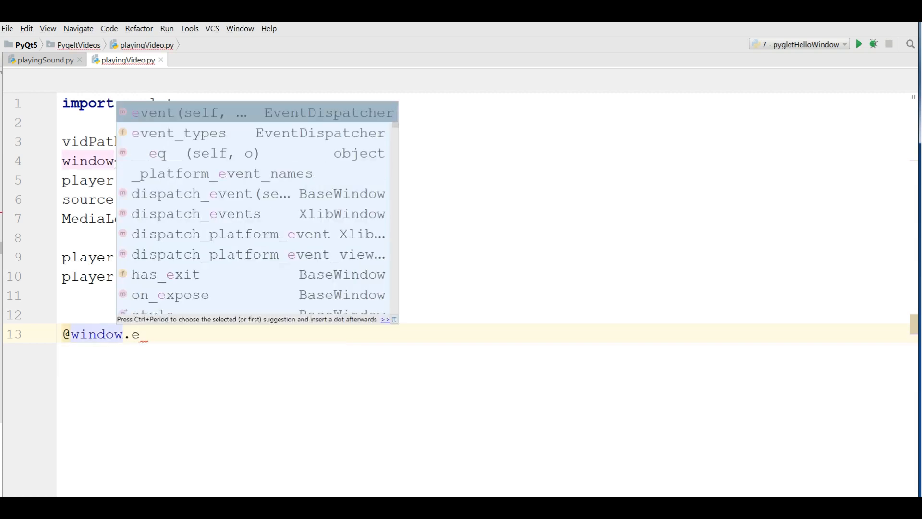
pyautogui.press('Tab')
pyautogui.press('BackSpace')
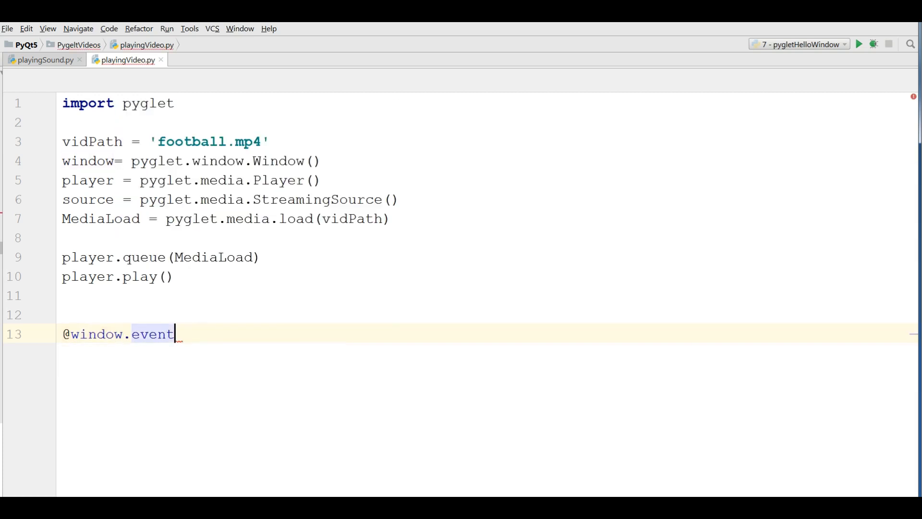
pyautogui.write(':')
pyautogui.press('Return')
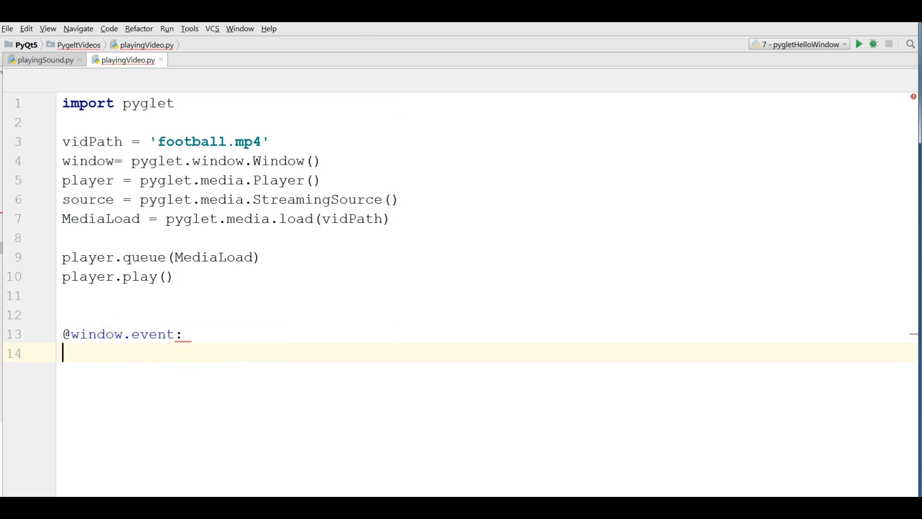
pyautogui.write('def')
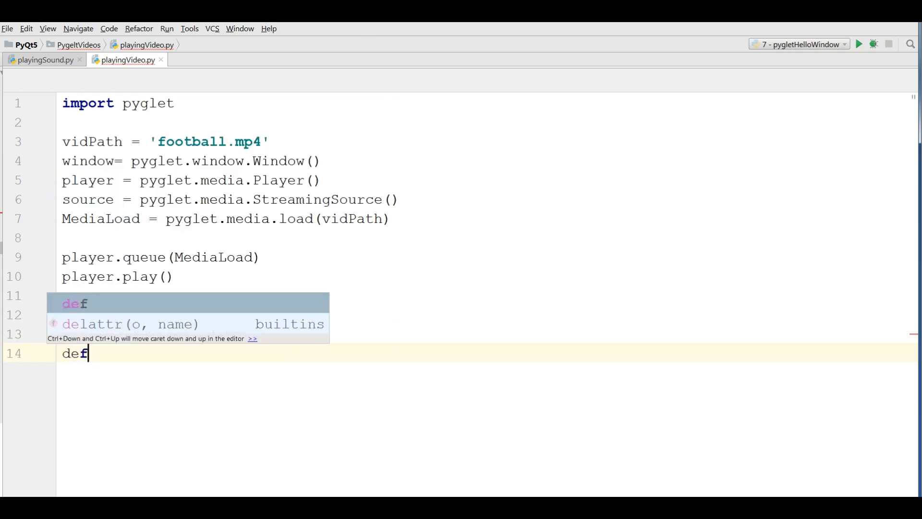
pyautogui.write(' on_dr')
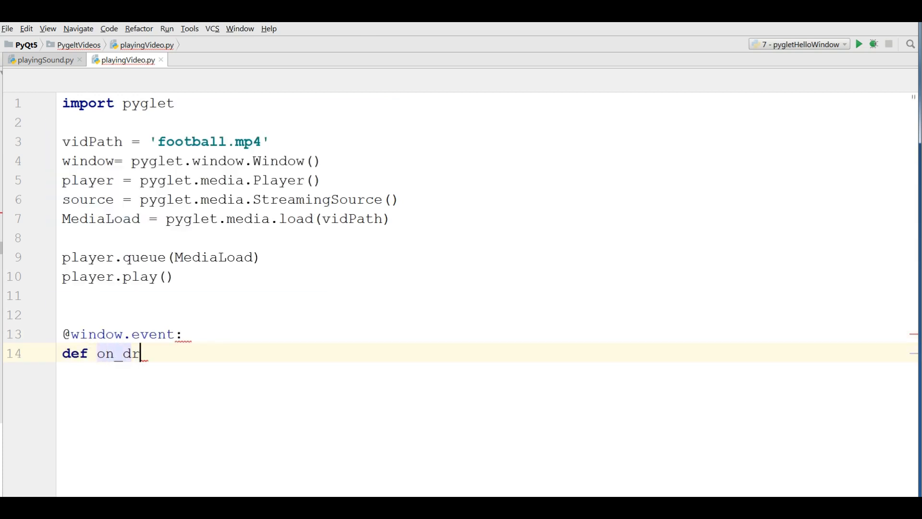
pyautogui.write('aw():')
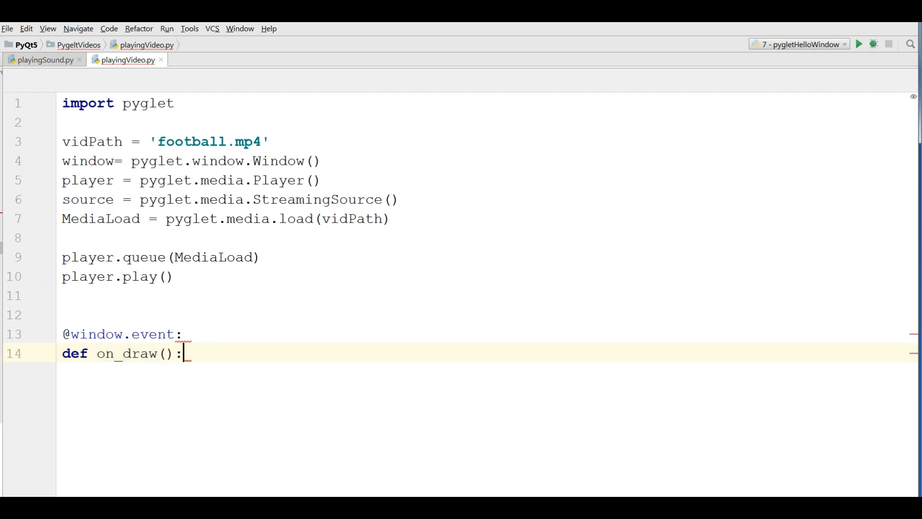
pyautogui.press('Return')
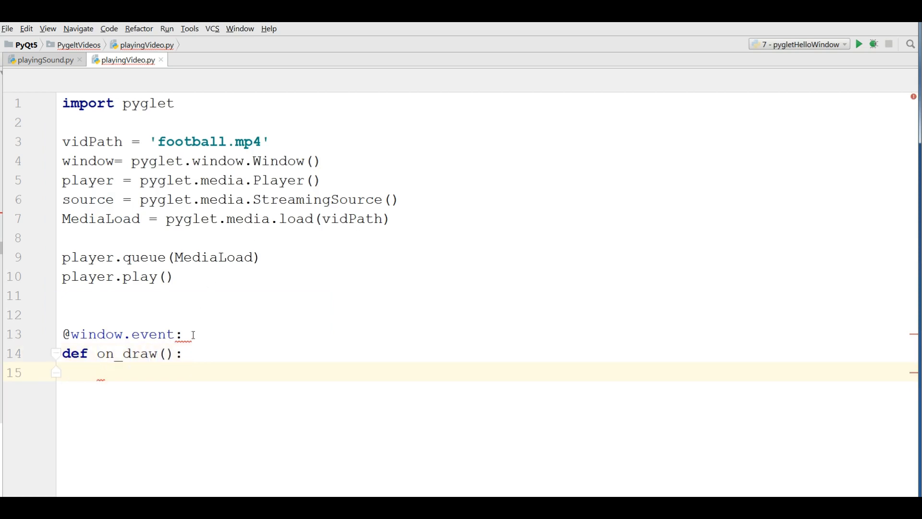
pyautogui.click(193, 335)
pyautogui.press('BackSpace')
pyautogui.press('Down')
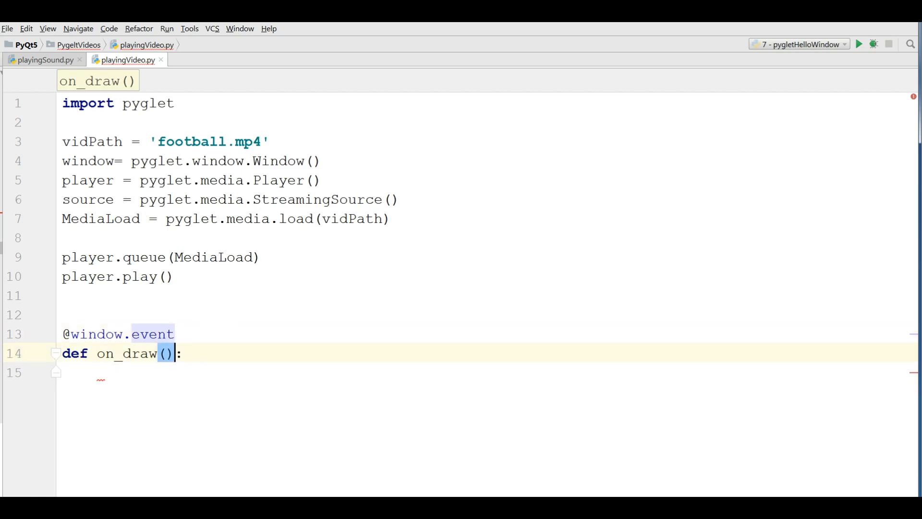
pyautogui.press('End')
pyautogui.press('Return')
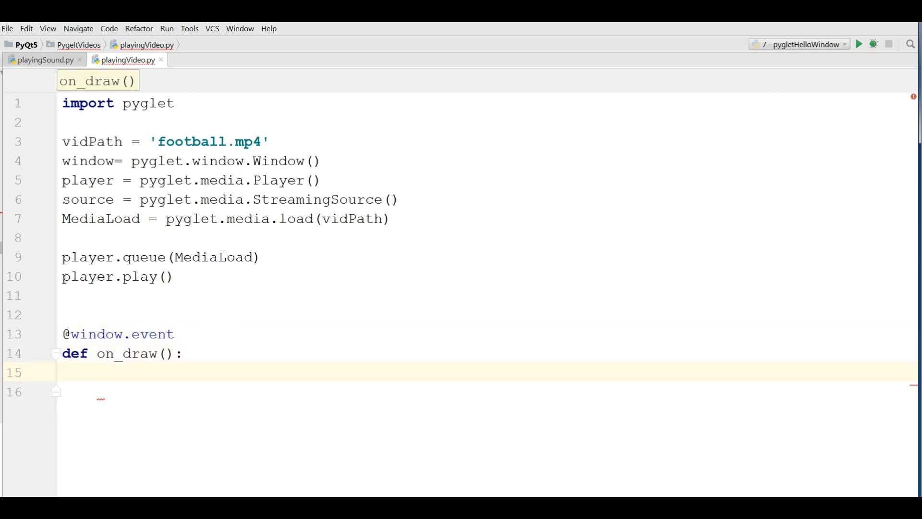
pyautogui.write('if ')
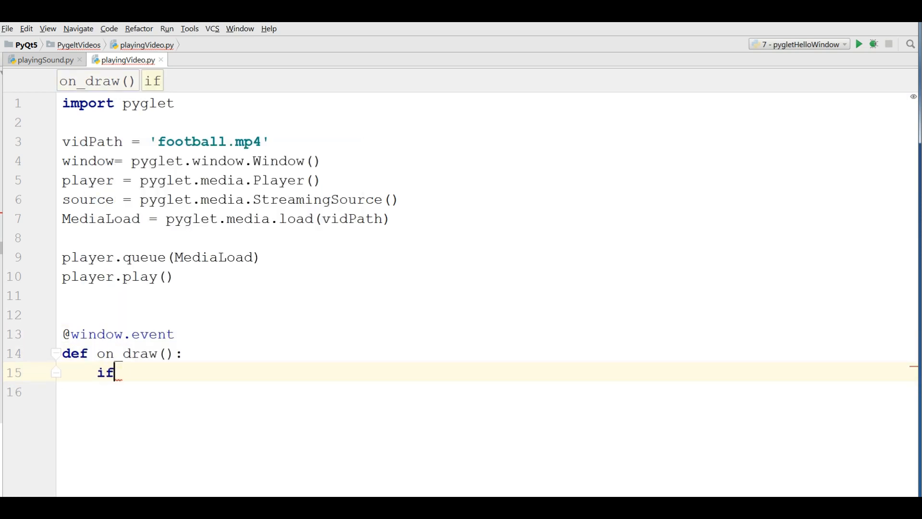
pyautogui.write('player')
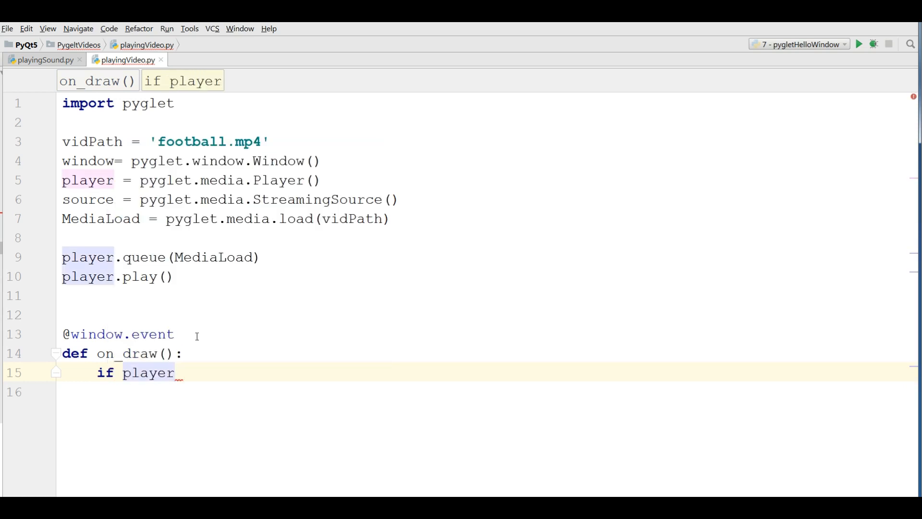
pyautogui.write('.so')
# - Write the condition if player.source and player.source.video_frame: inside on_draw
pyautogui.press('Tab')
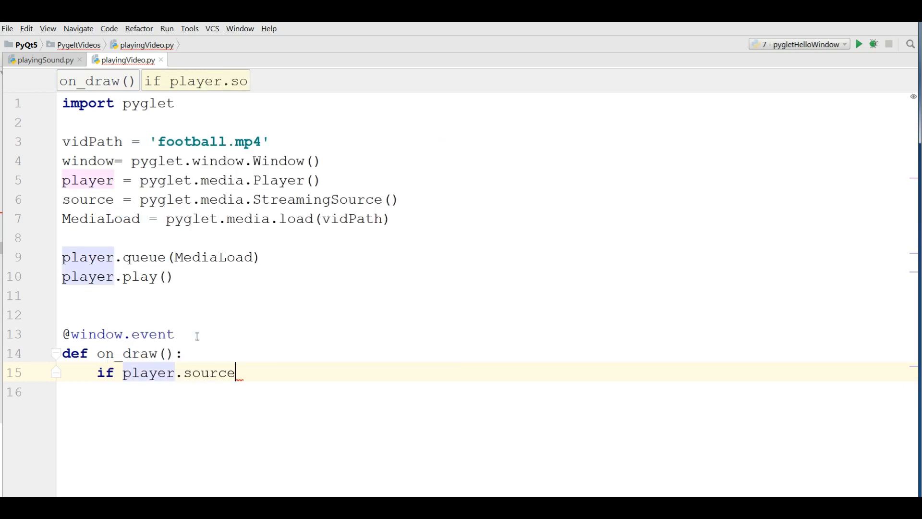
pyautogui.write('and pl')
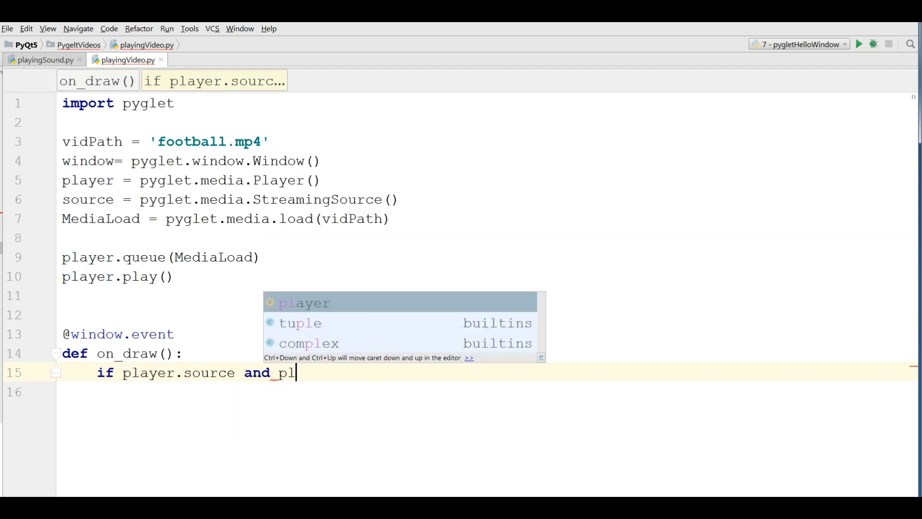
pyautogui.press('Tab')
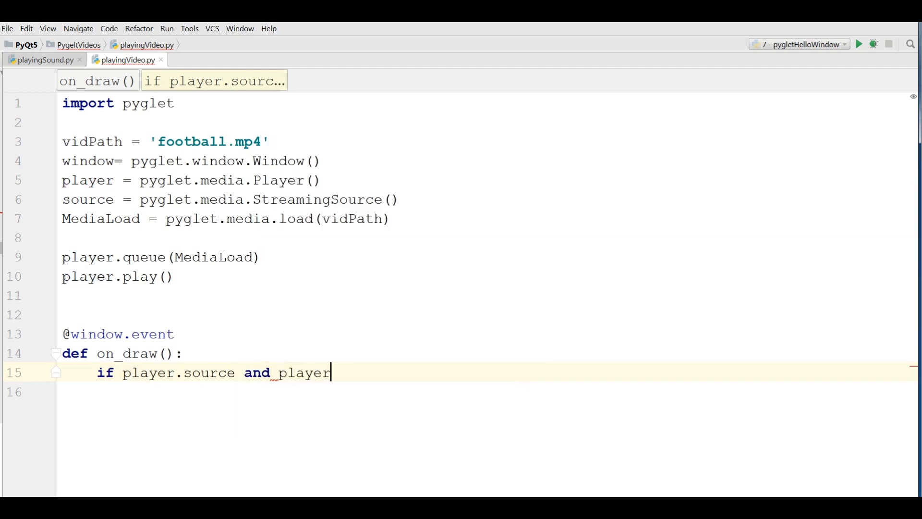
pyautogui.write('.so')
pyautogui.press('Tab')
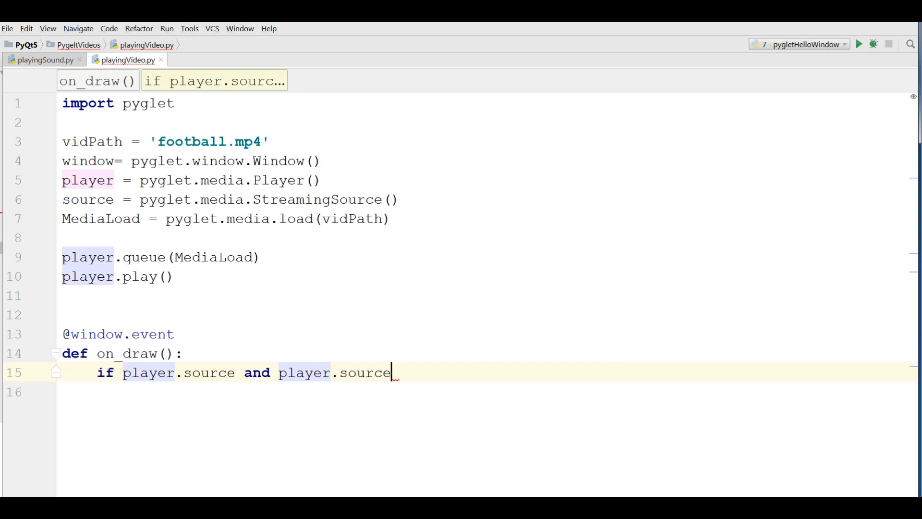
pyautogui.write('.v')
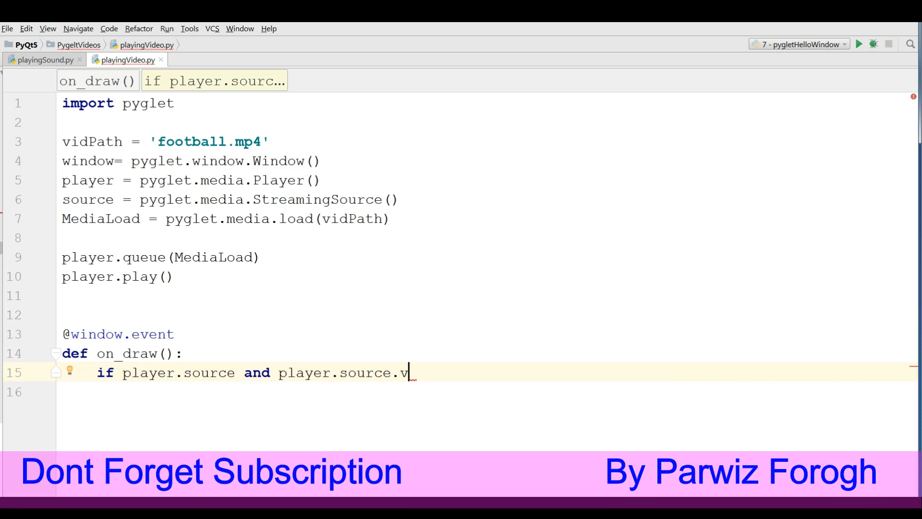
pyautogui.write('i')
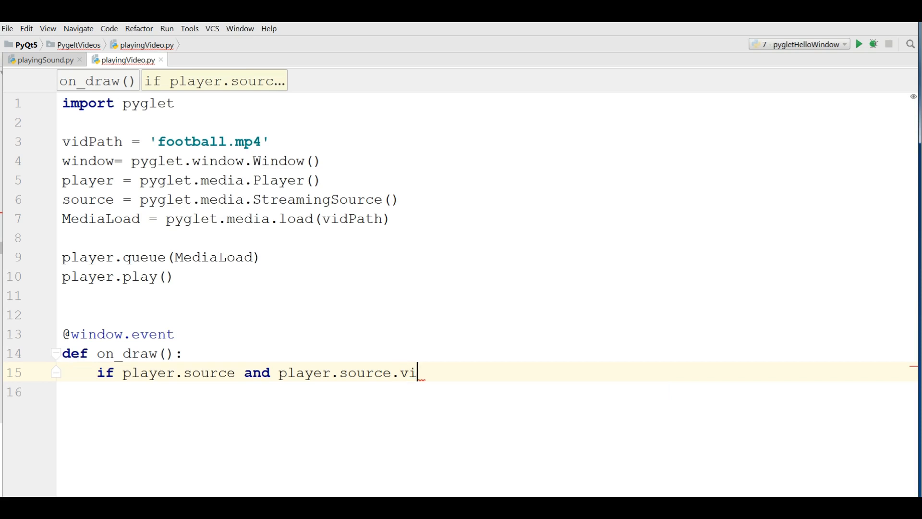
pyautogui.write('deo_fram')
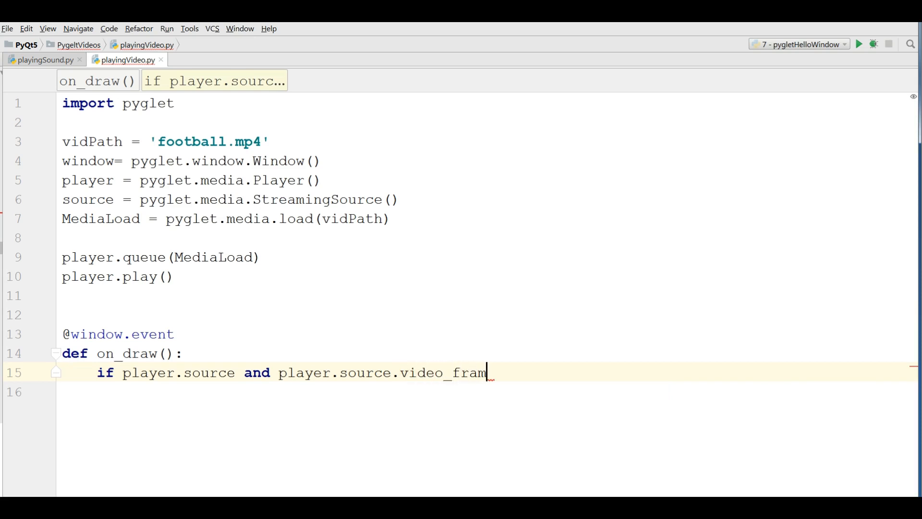
pyautogui.write('e')
pyautogui.write(':')
pyautogui.press('Return')
pyautogui.write('pl')
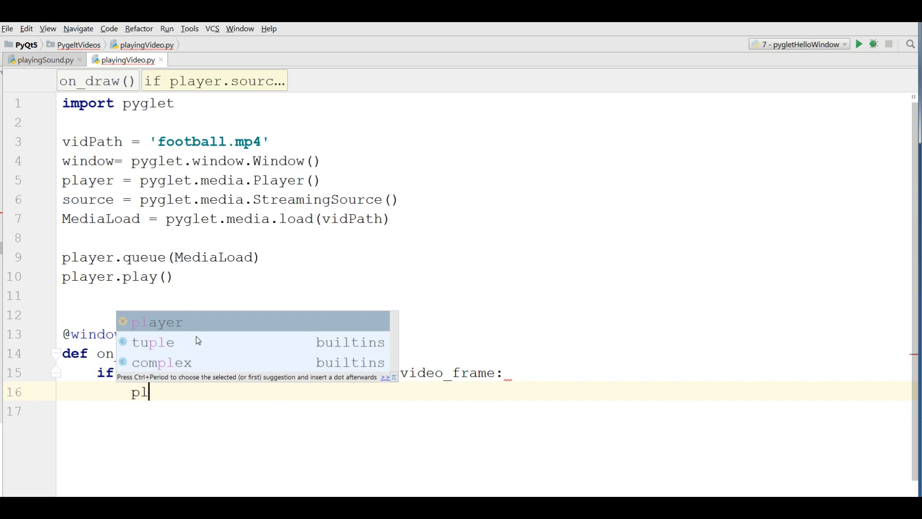
# - Inside the if block, call player.get_texture().blit(50,50) and leave blank lines after the handler
pyautogui.press('Tab')
pyautogui.write('.')
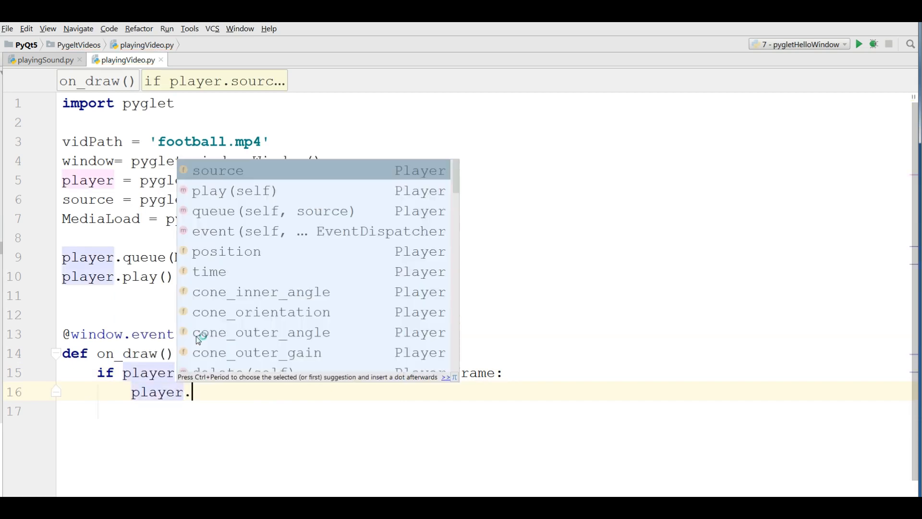
pyautogui.write('get')
pyautogui.press('Return')
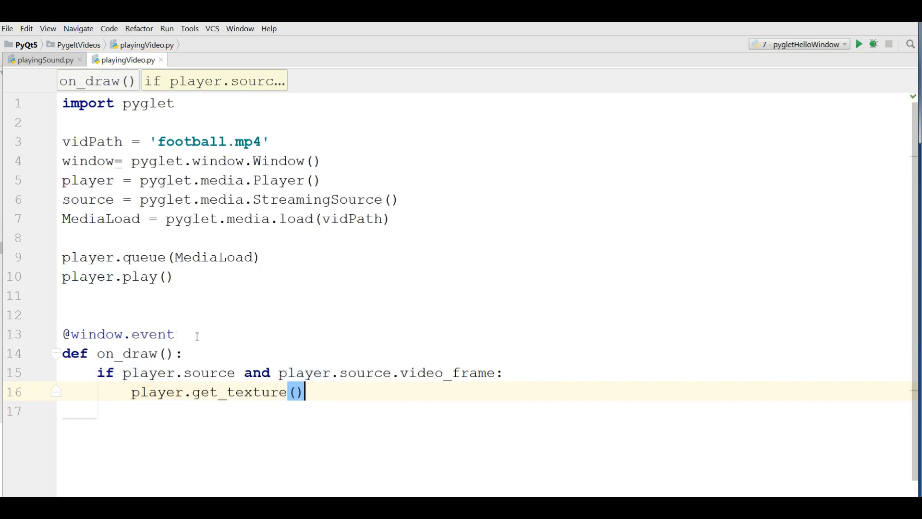
pyautogui.write('.blit(50,50')
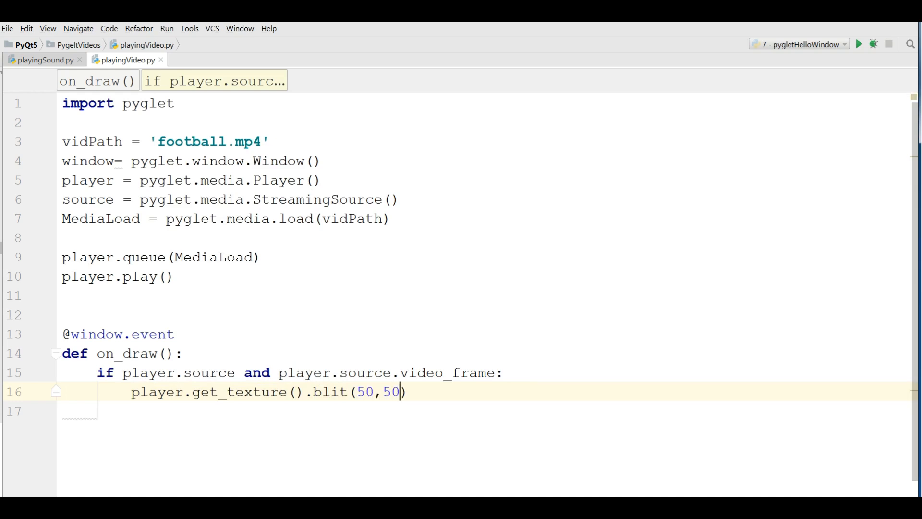
pyautogui.press('Return')
pyautogui.press('Return')
pyautogui.press('Return')
pyautogui.press('Return')
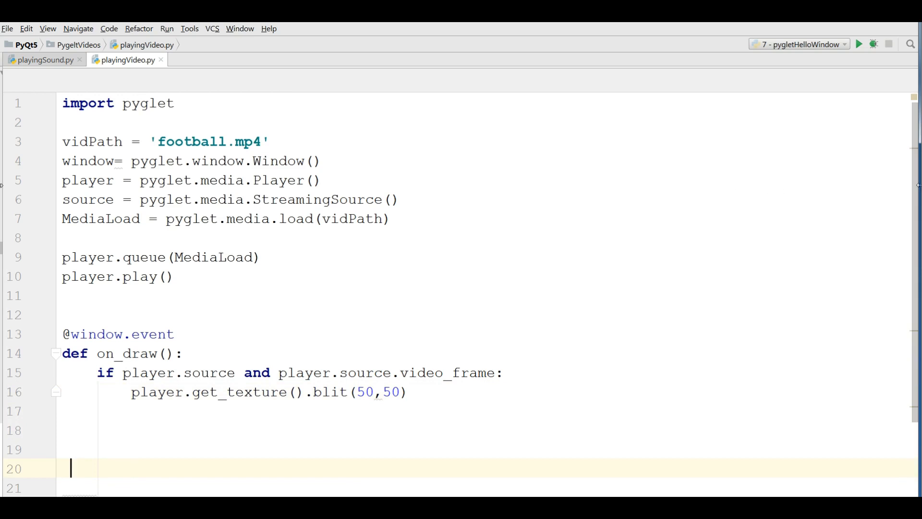
pyautogui.moveTo(915, 197); pyautogui.dragTo(913, 224)
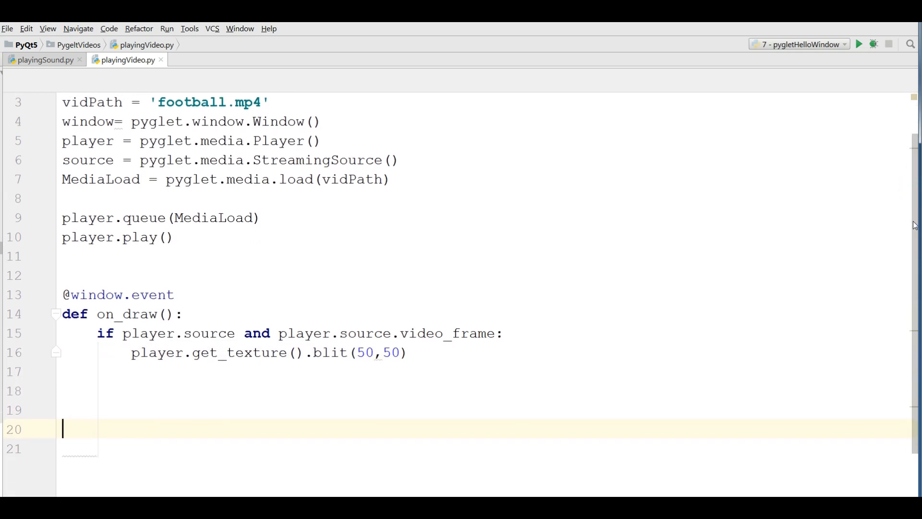
pyautogui.write('p')
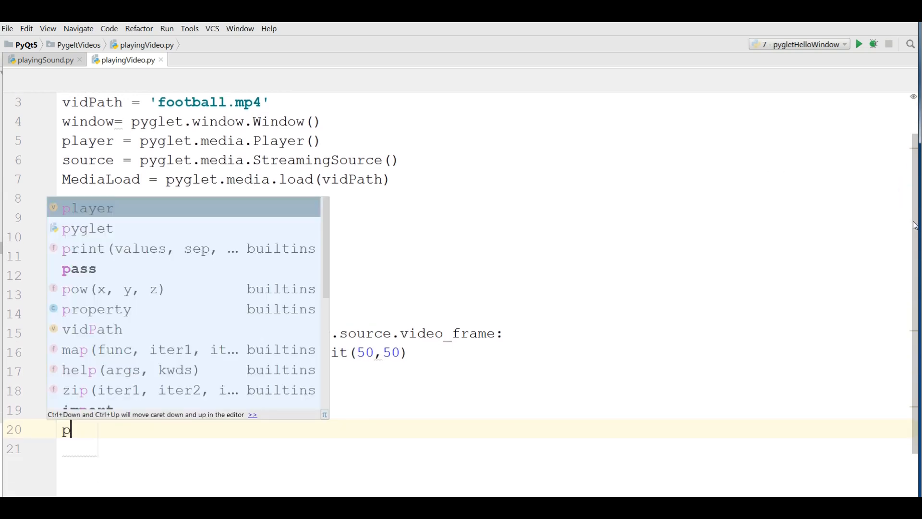
pyautogui.write('yglet.ap')
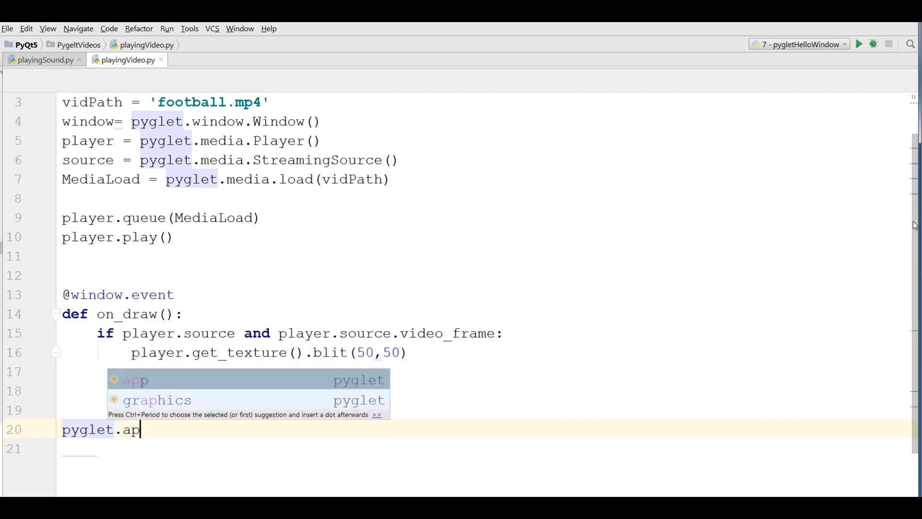
pyautogui.write('p.ru')
# - End the script with pyglet.app.run() on line 20
pyautogui.press('Tab')
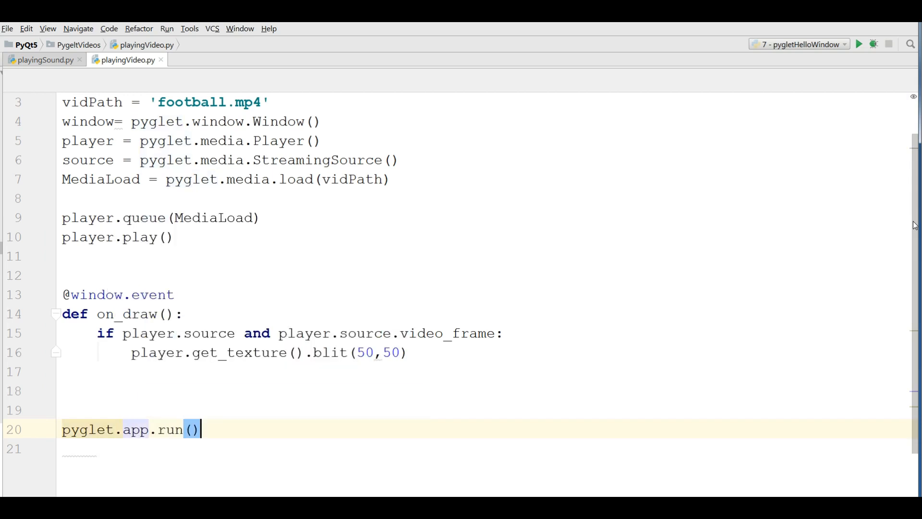
pyautogui.rightClick(614, 119)
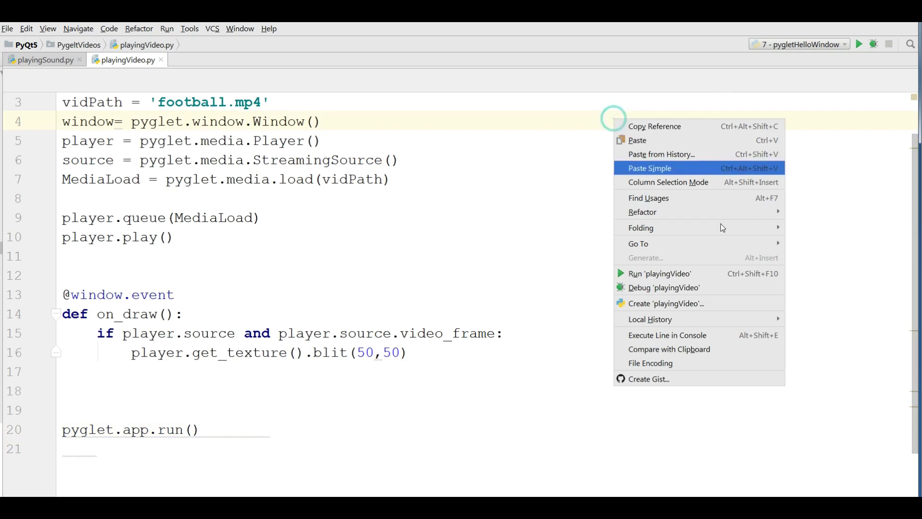
# - Run playingVideo, hit the AttributeError, and change video_frame to video_format on line 15
pyautogui.click(699, 273)
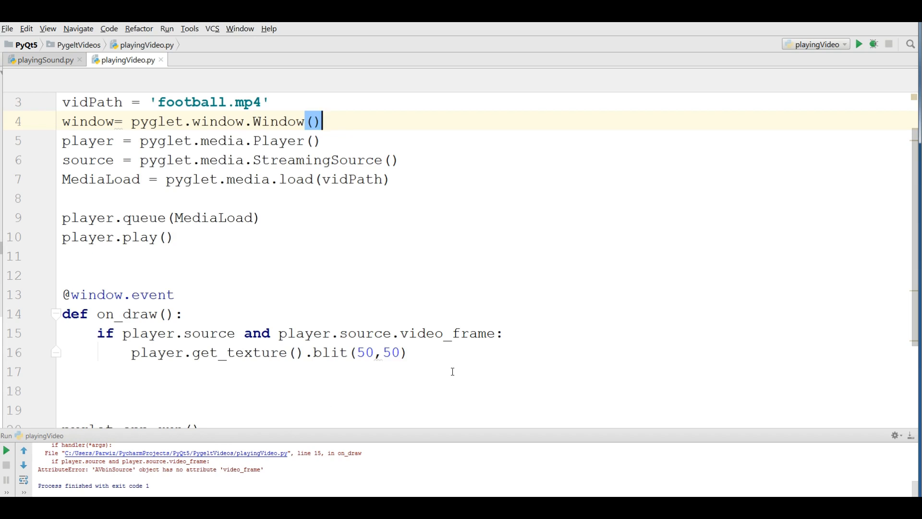
pyautogui.click(498, 333)
pyautogui.press('BackSpace')
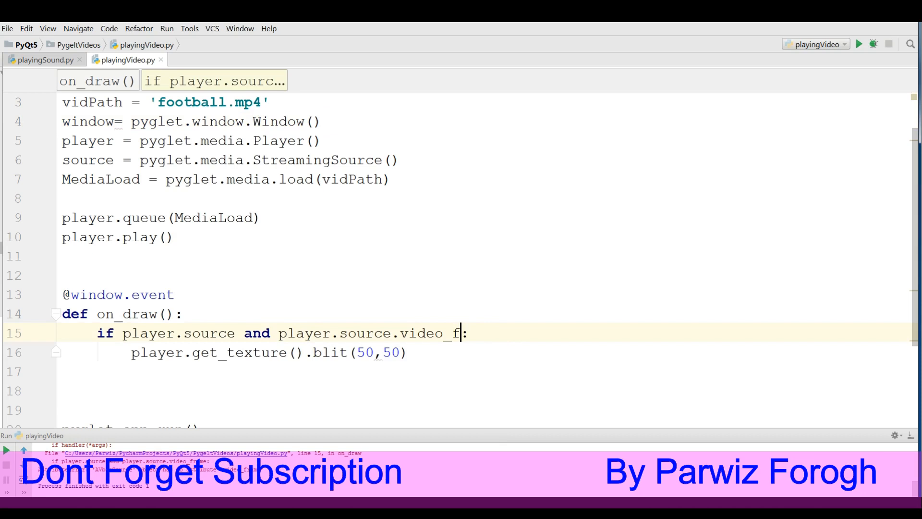
pyautogui.write('mat')
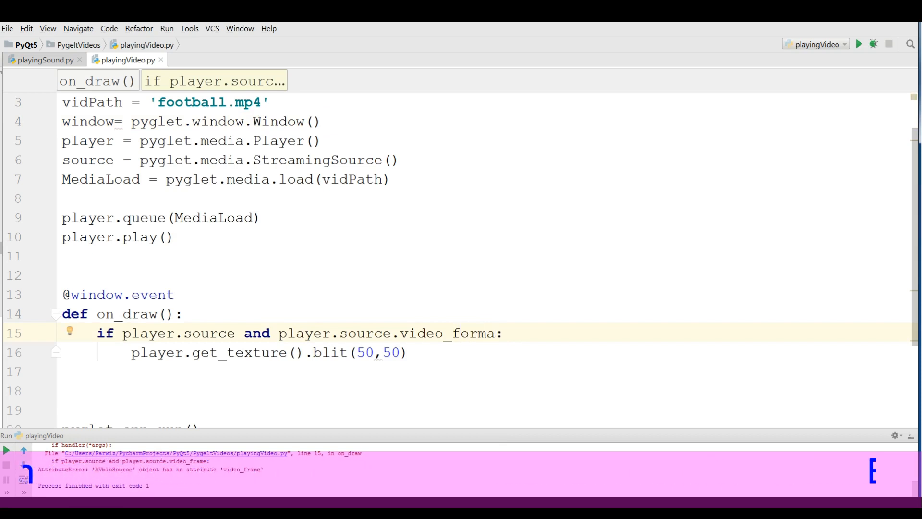
pyautogui.rightClick(468, 136)
# - Rerun playingVideo and drag the pyglet window around while football.mp4 plays
pyautogui.click(545, 288)
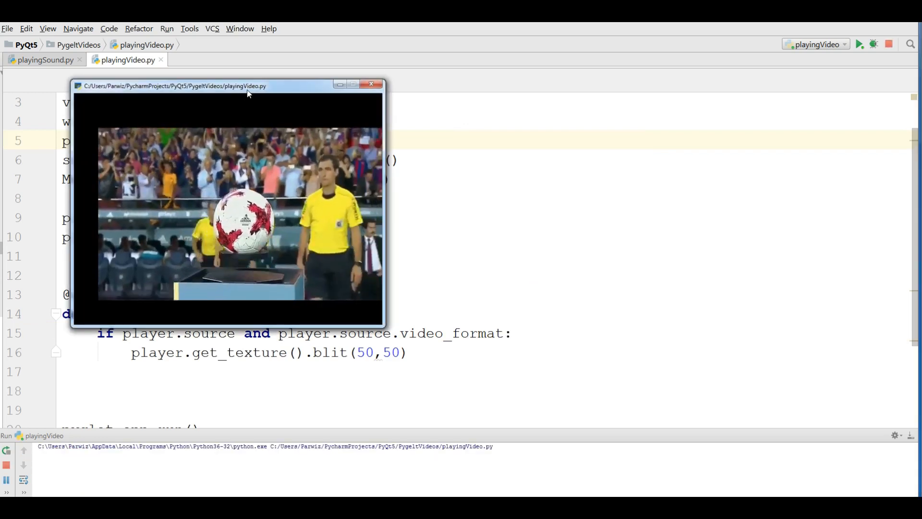
pyautogui.moveTo(247, 93); pyautogui.dragTo(391, 108)
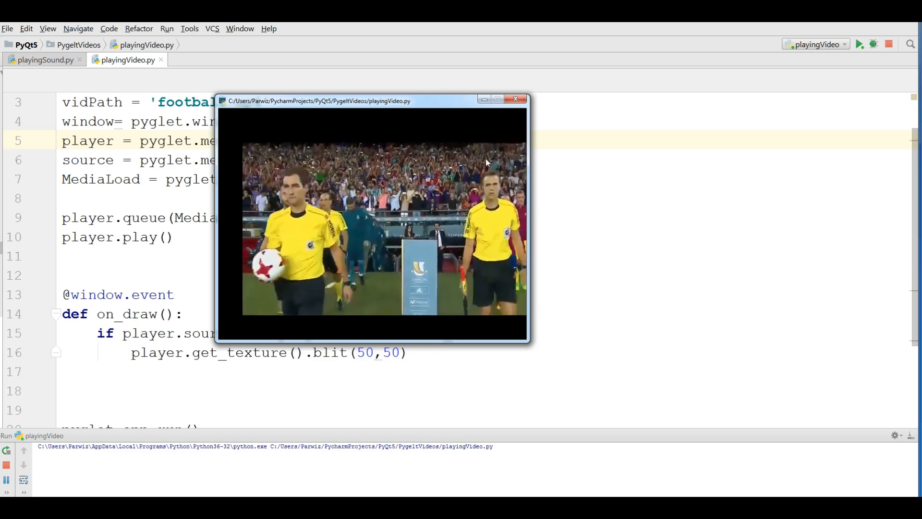
pyautogui.click(877, 459)
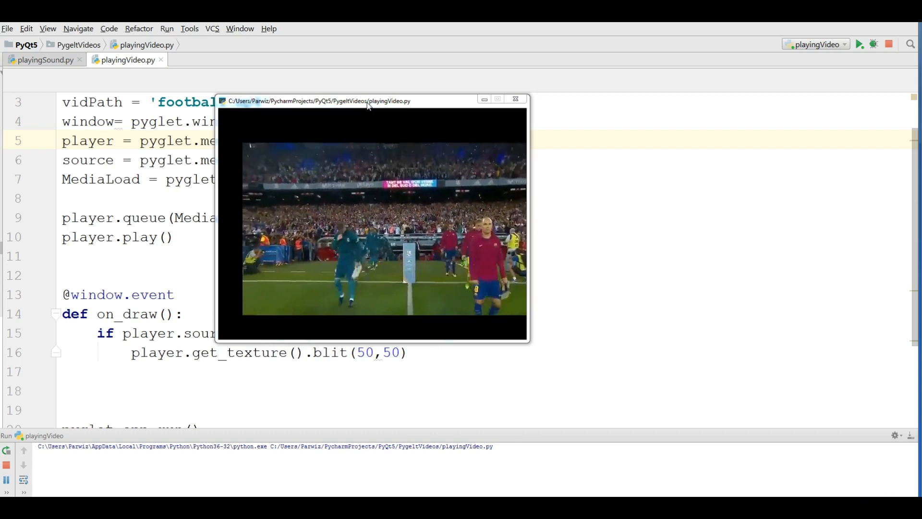
pyautogui.moveTo(368, 105); pyautogui.dragTo(359, 123)
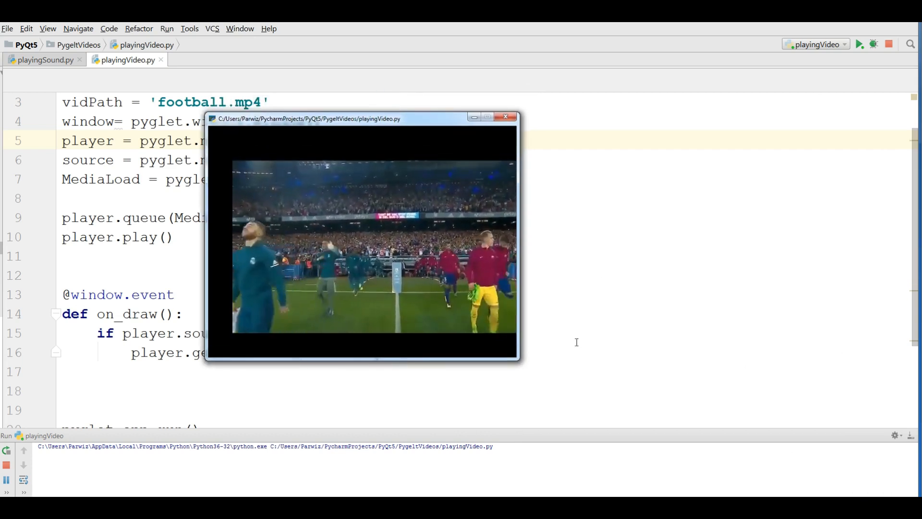
pyautogui.moveTo(312, 119); pyautogui.dragTo(349, 105)
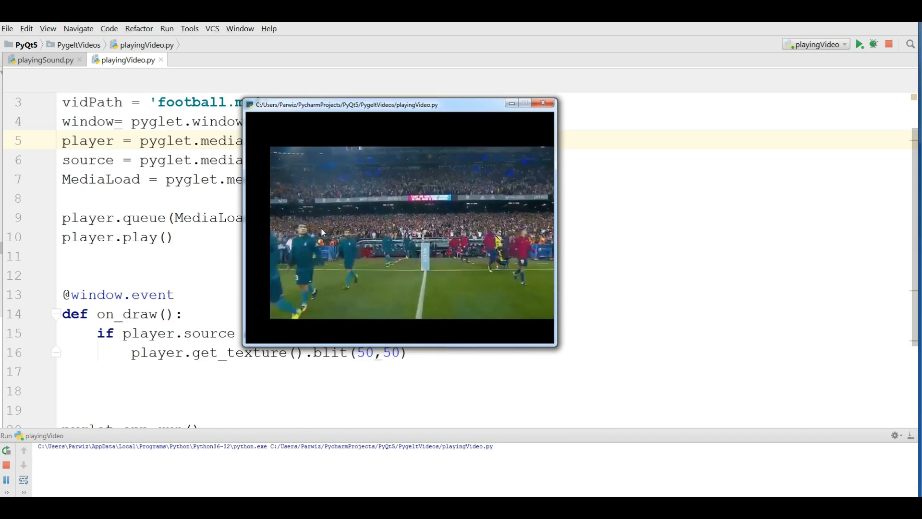
pyautogui.moveTo(361, 108)
pyautogui.mouseDown()
pyautogui.moveTo(339, 119)
pyautogui.moveTo(347, 133)
pyautogui.mouseUp()
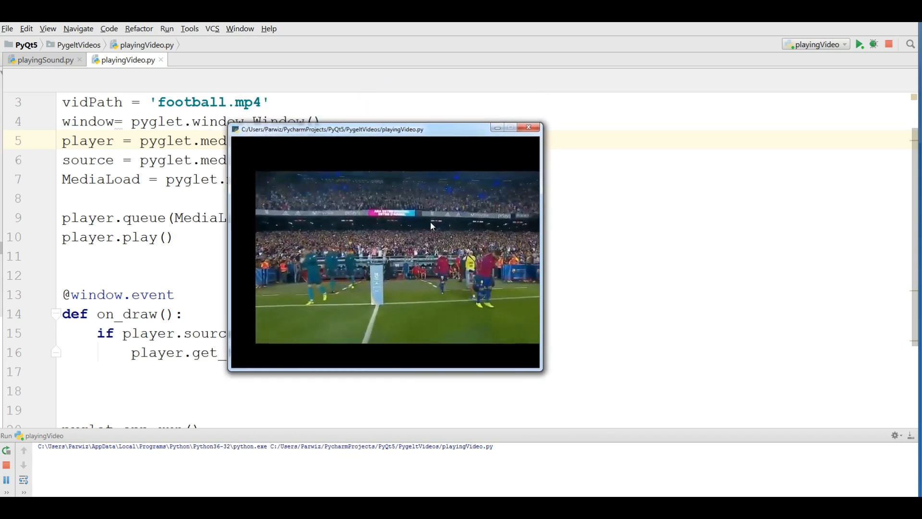